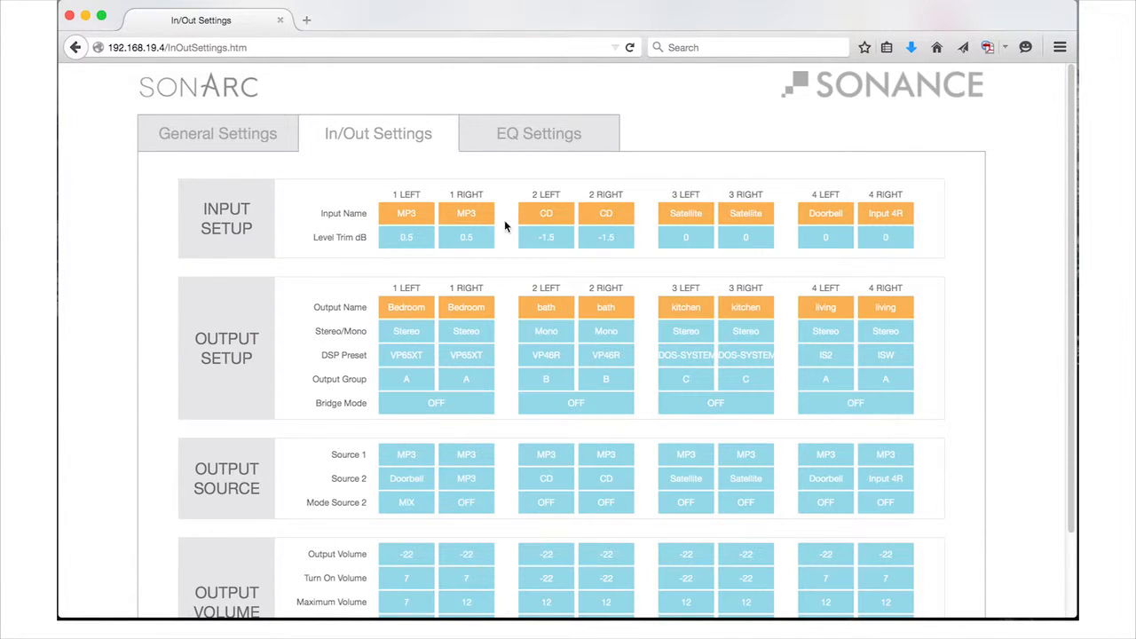
- Open the EQ settings and assign the FLAT DSP preset to the Bedroom 1 Left output
left_click(521, 147)
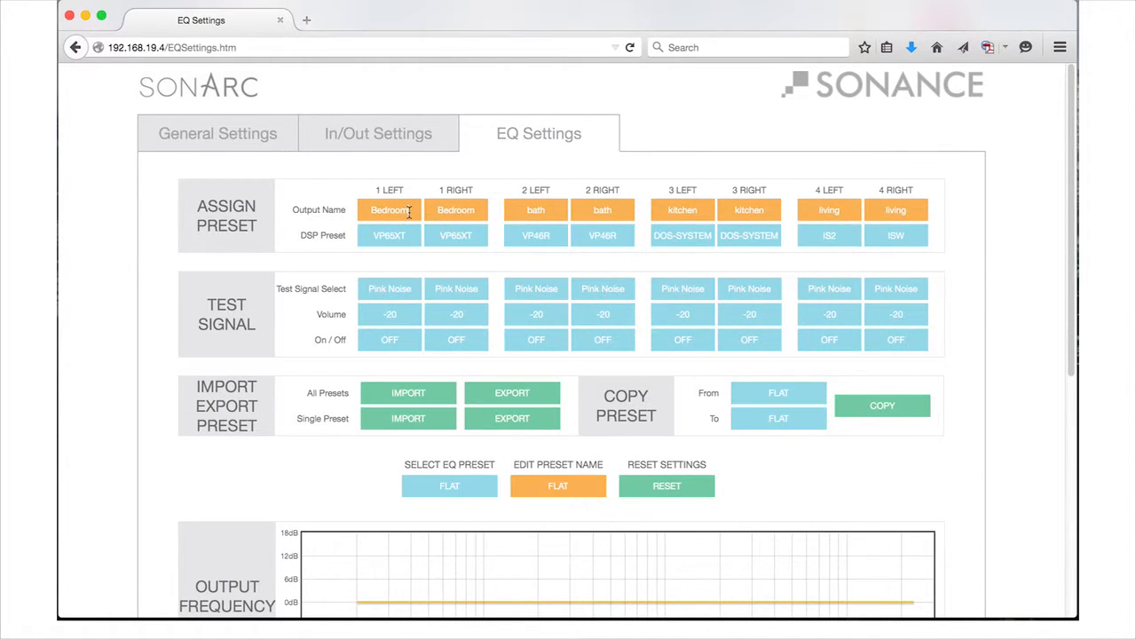
left_click(393, 133)
- Set the test signal volume of output 1 Left to -31 and switch on the test signal for output 2 Left
left_click(402, 290)
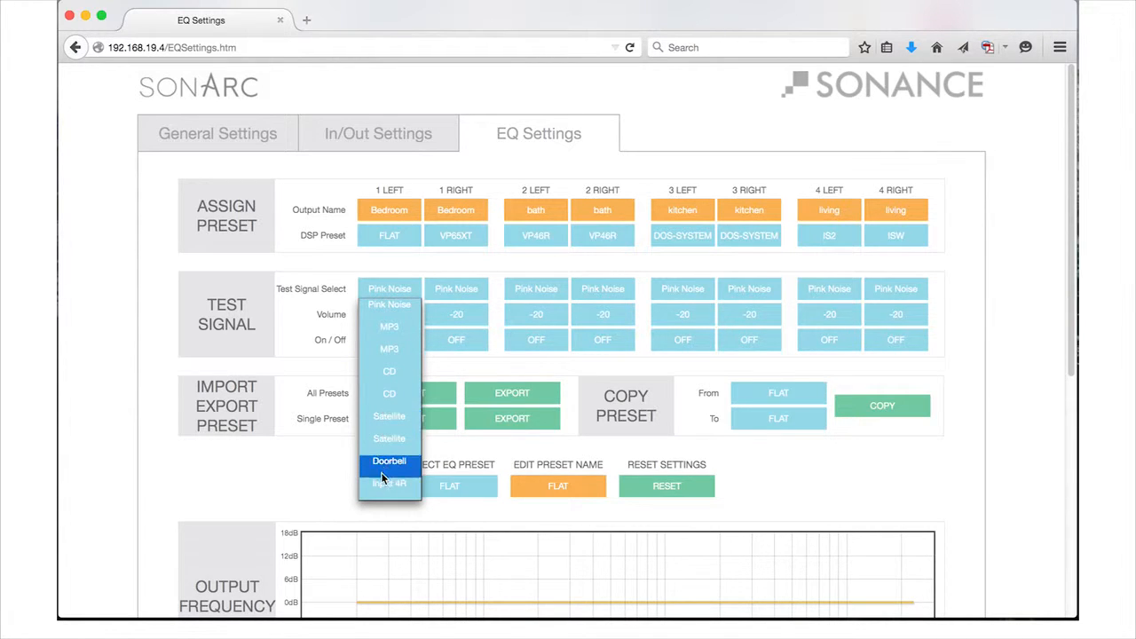
left_click(361, 265)
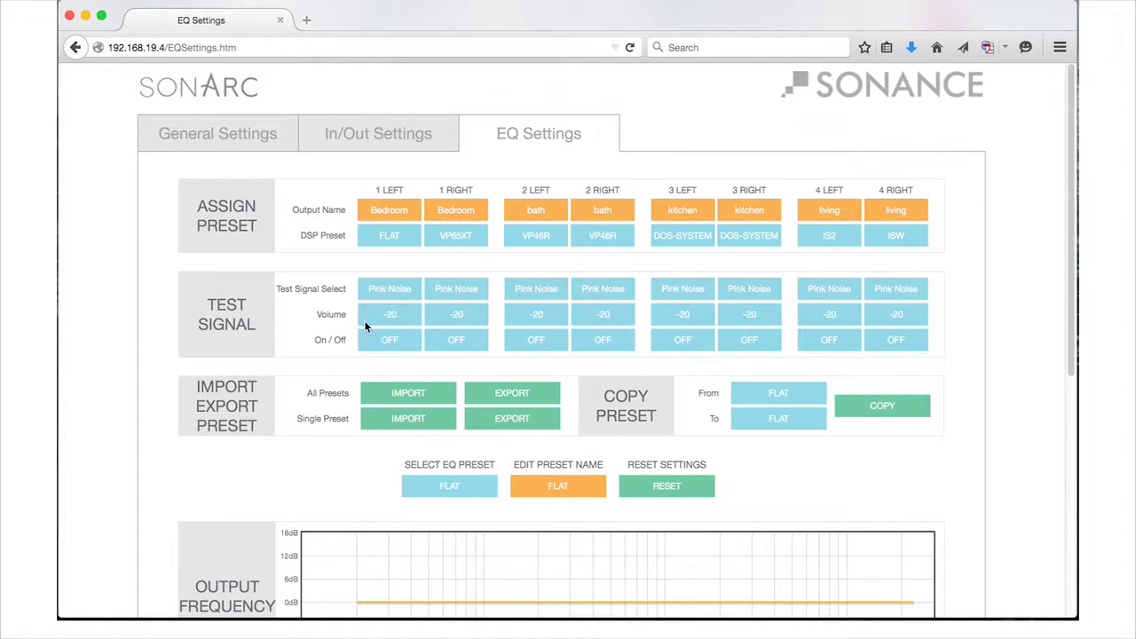
left_click(400, 314)
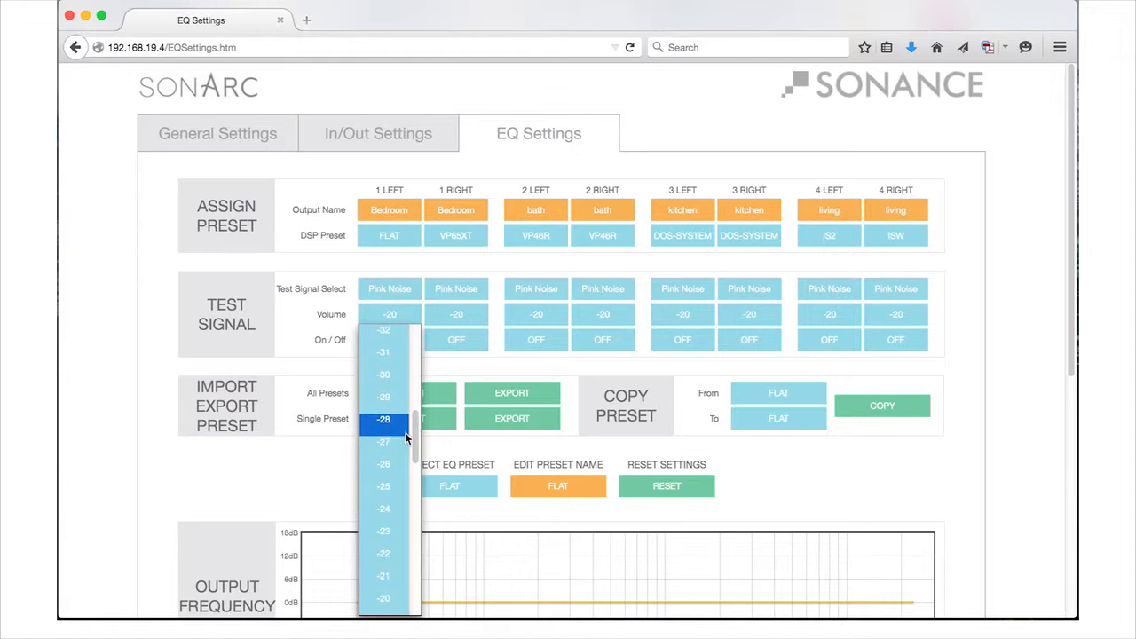
mouse_move(406, 436)
left_mouse_down()
mouse_move(413, 337)
mouse_move(411, 580)
mouse_move(413, 393)
mouse_move(408, 425)
left_mouse_up()
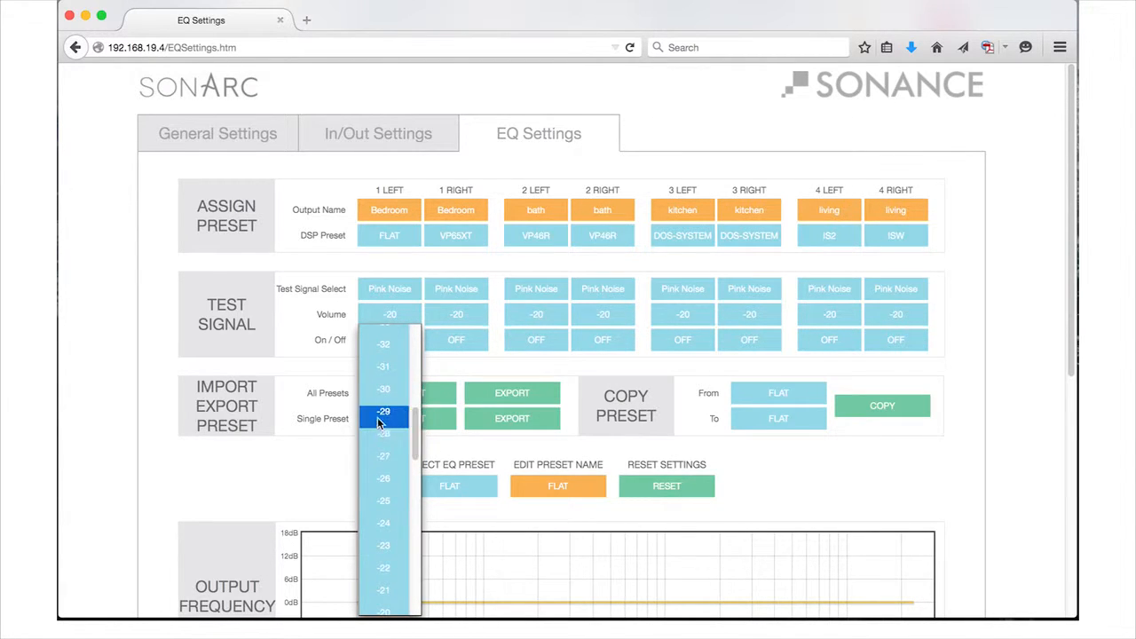
left_click(380, 376)
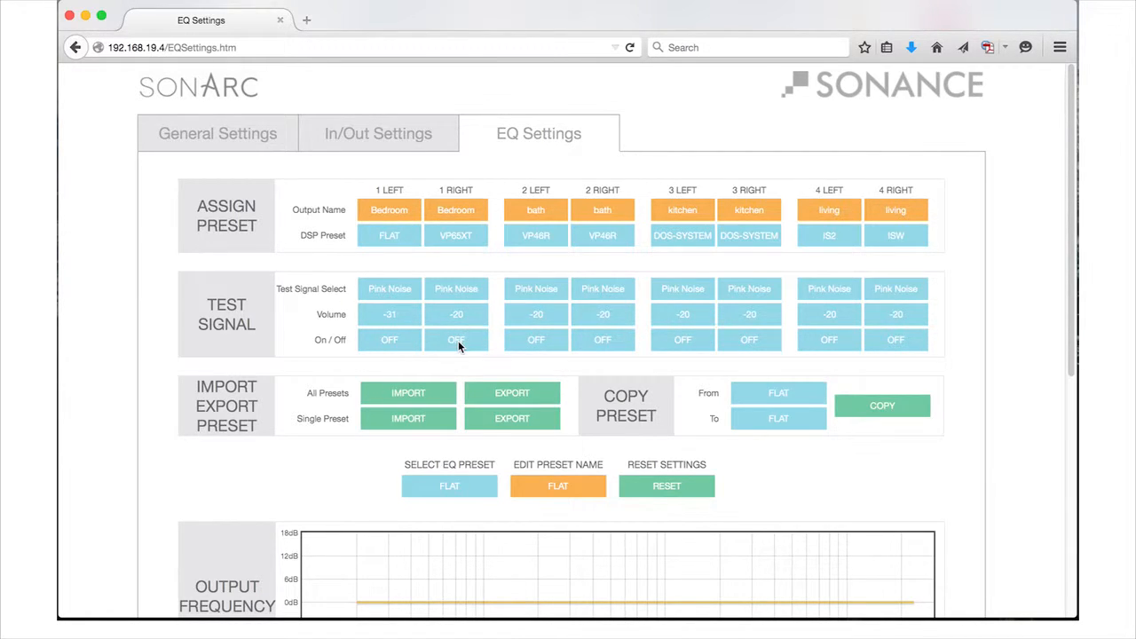
left_click(532, 341)
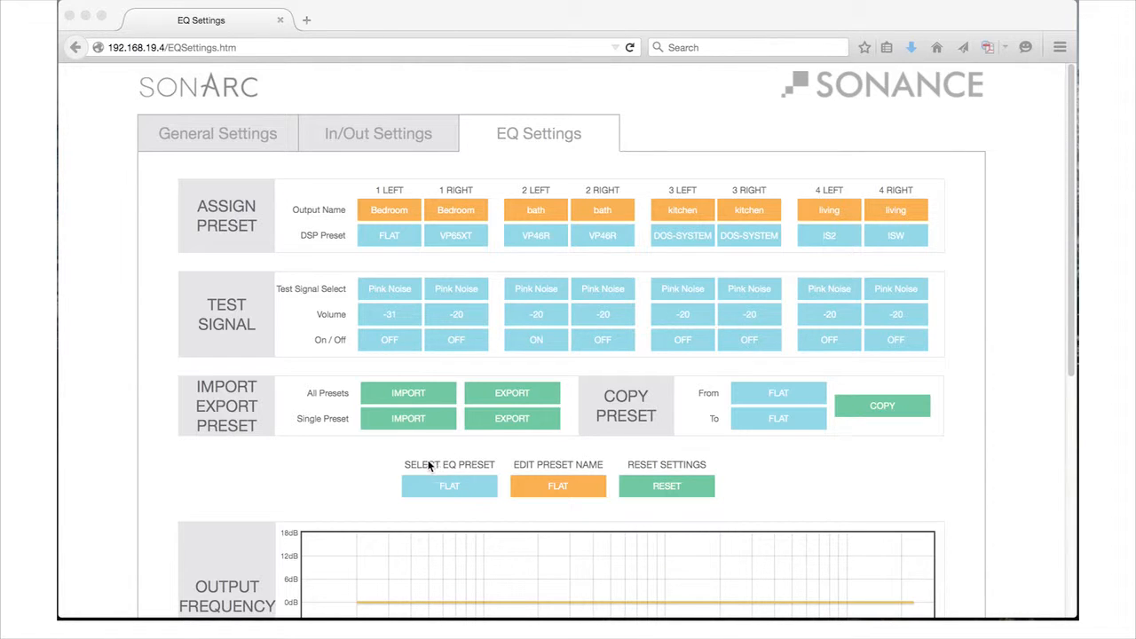
- Select the AS38RS EQ preset, export it as a single preset and save the file
left_click(469, 488)
left_click(469, 489)
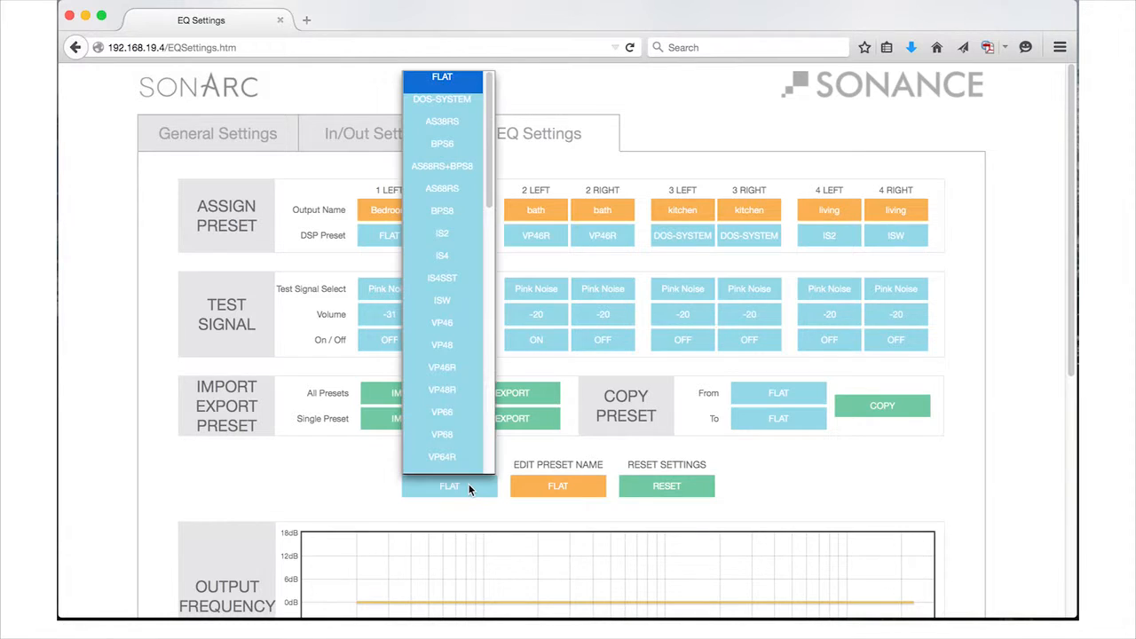
left_click(454, 125)
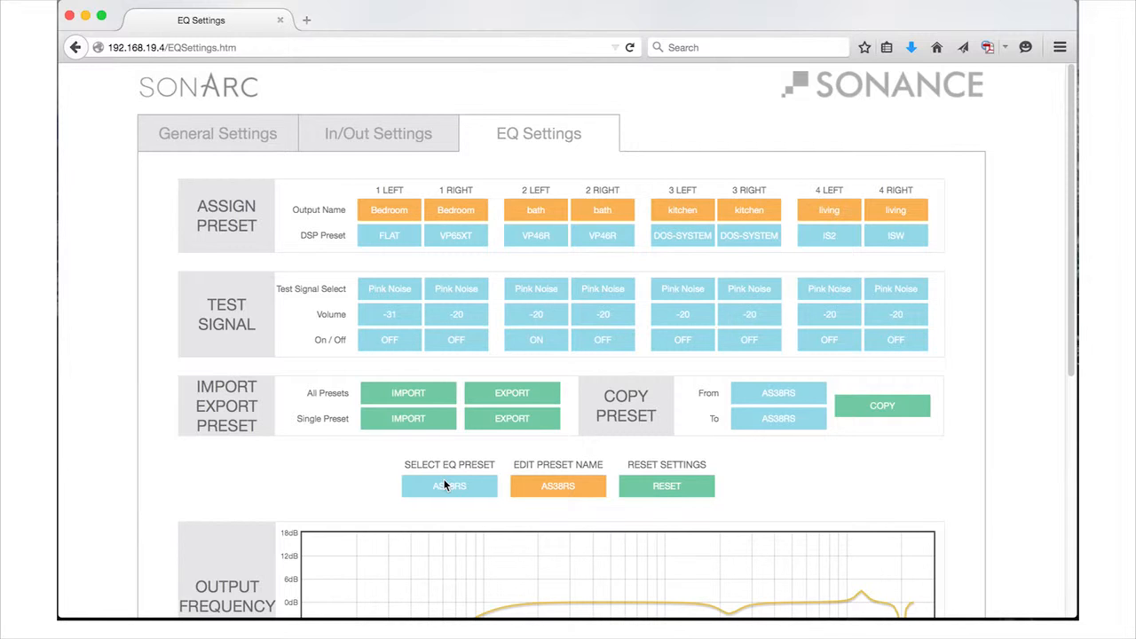
left_click(508, 419)
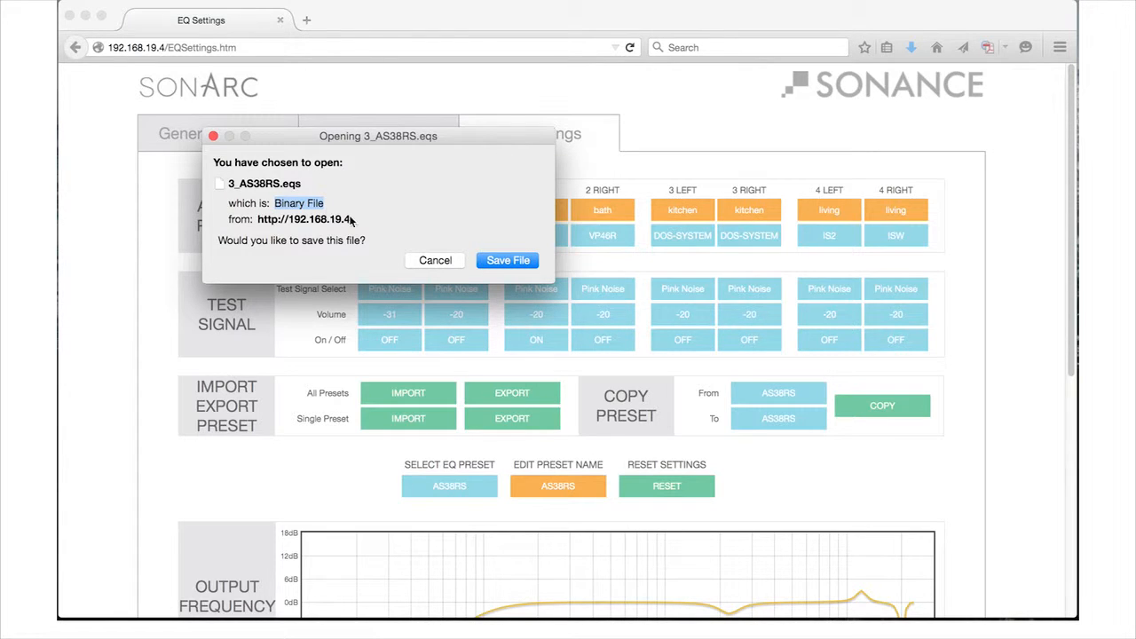
left_click(495, 258)
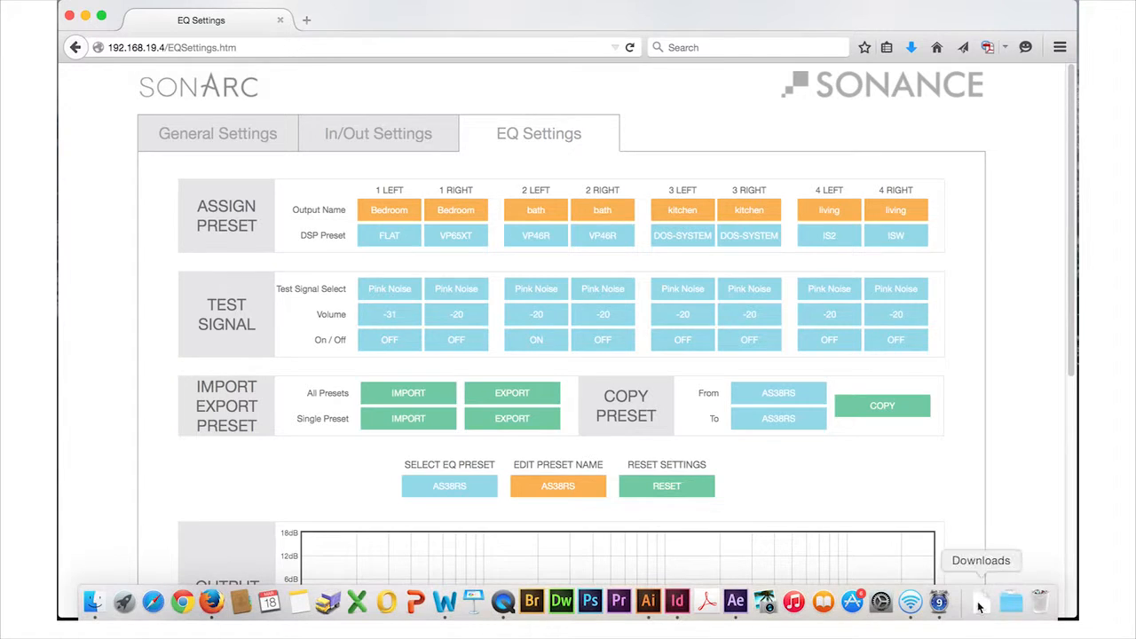
- Check the Downloads folder for the exported preset file and close the folder window
left_click(980, 603)
left_click(1006, 250)
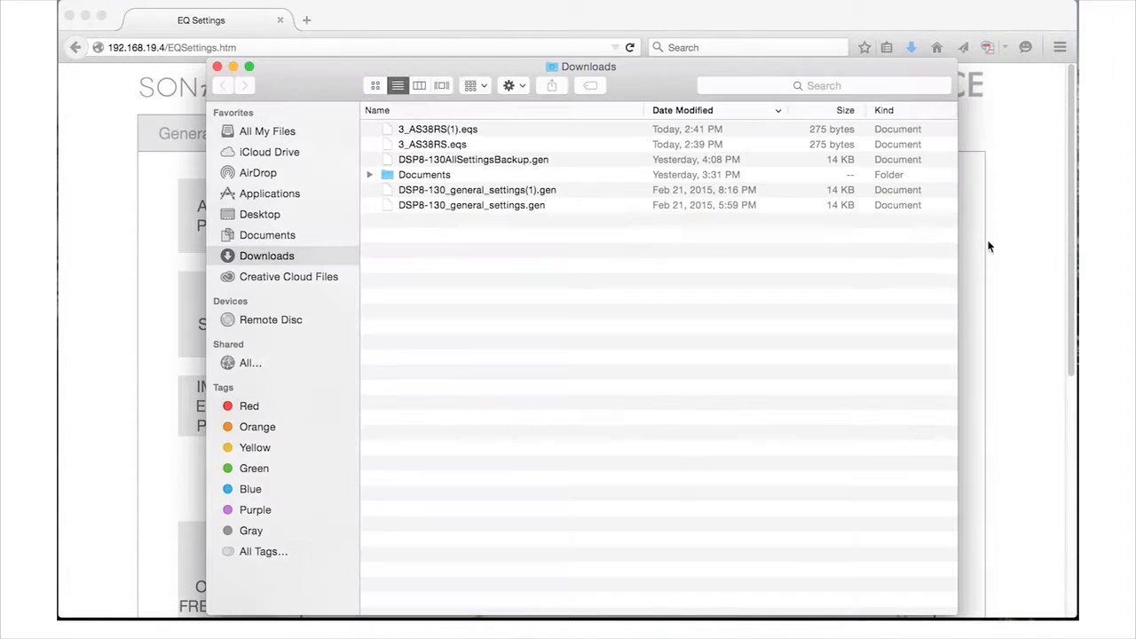
left_click(217, 67)
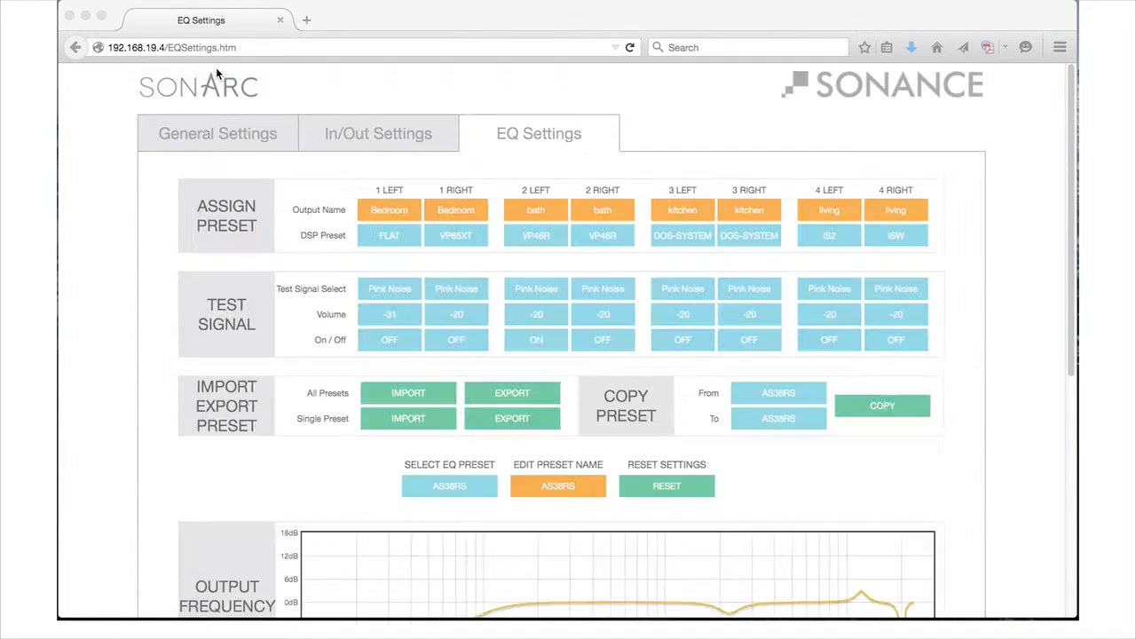
- Select the 43-OPEN EQ preset and import the single preset file 3_AS38RS.eqs into it, returning to the EQ settings
left_click(465, 482)
left_click_drag(488, 188, 482, 489)
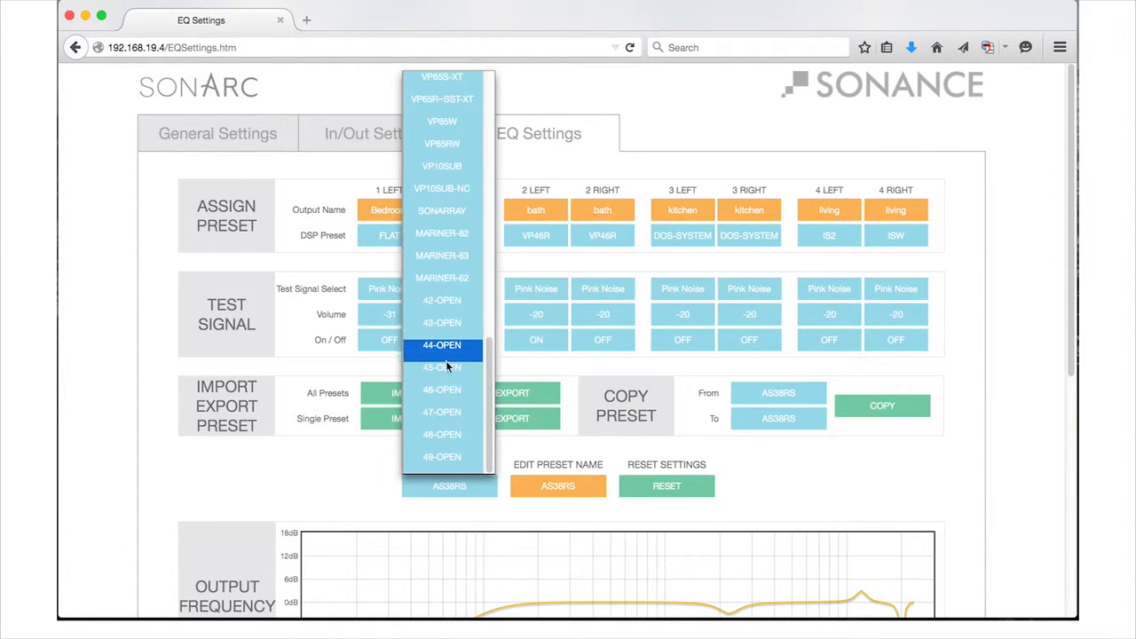
left_click(442, 301)
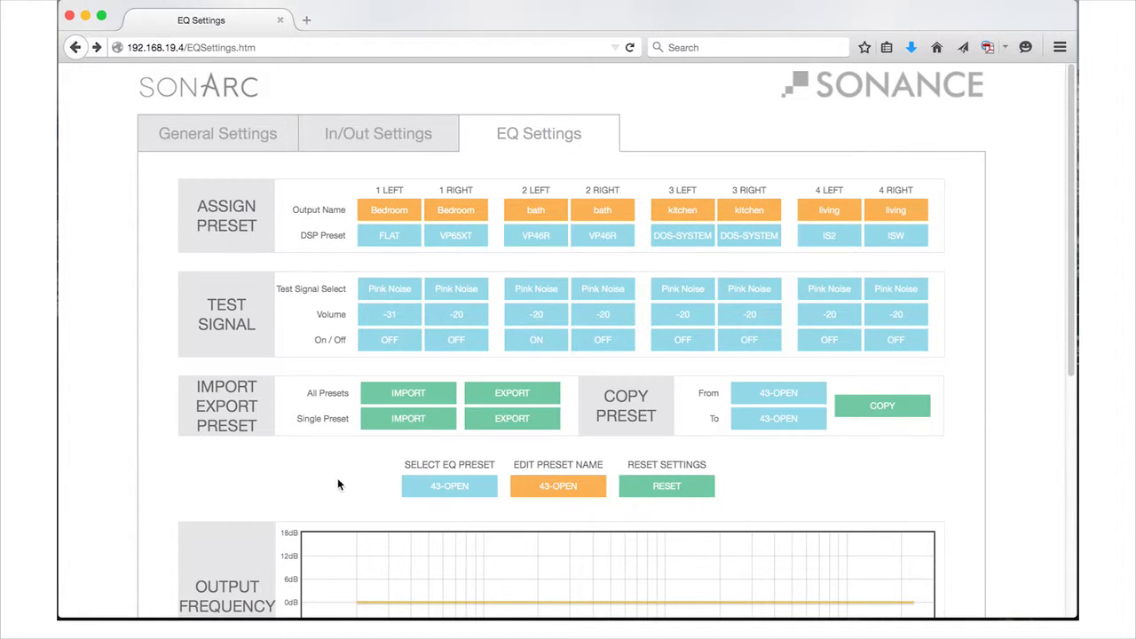
left_click(412, 422)
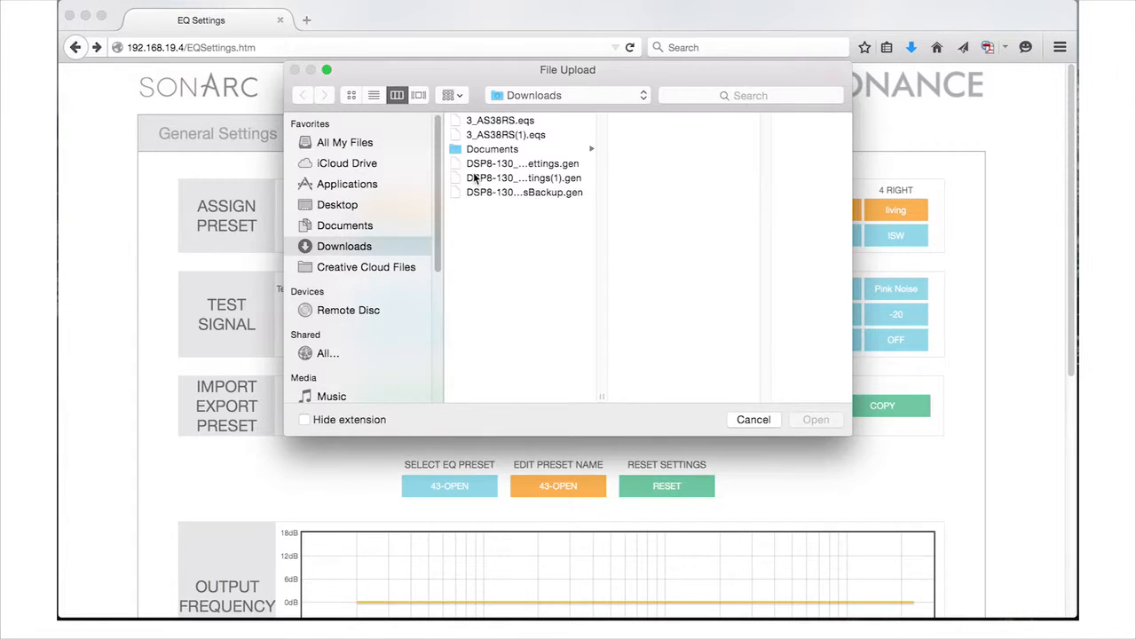
left_click(524, 122)
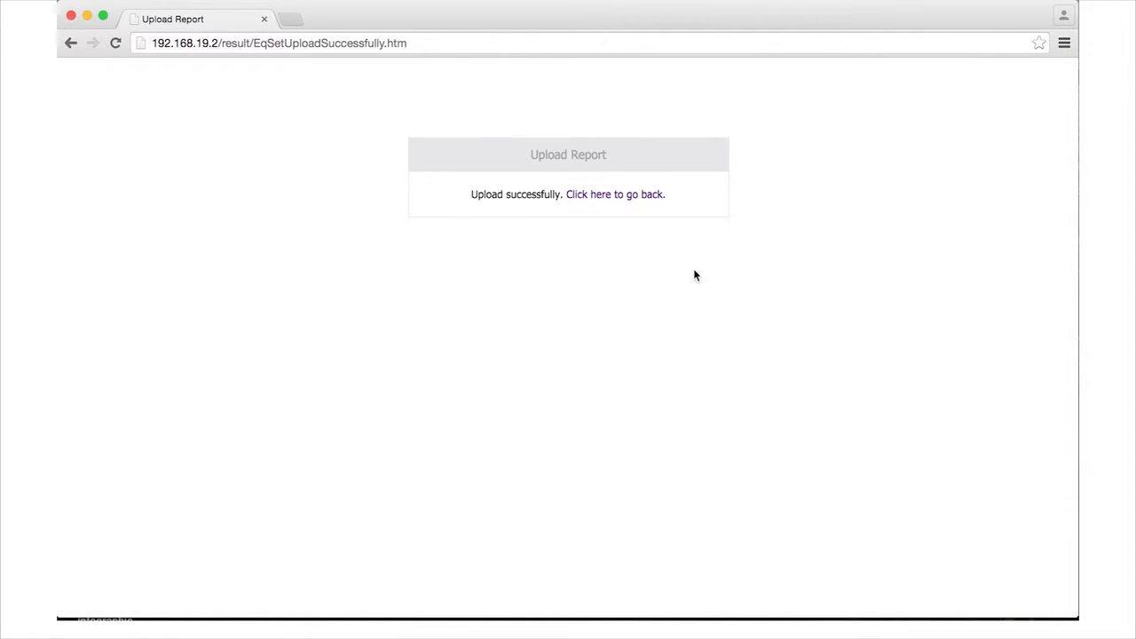
left_click(618, 194)
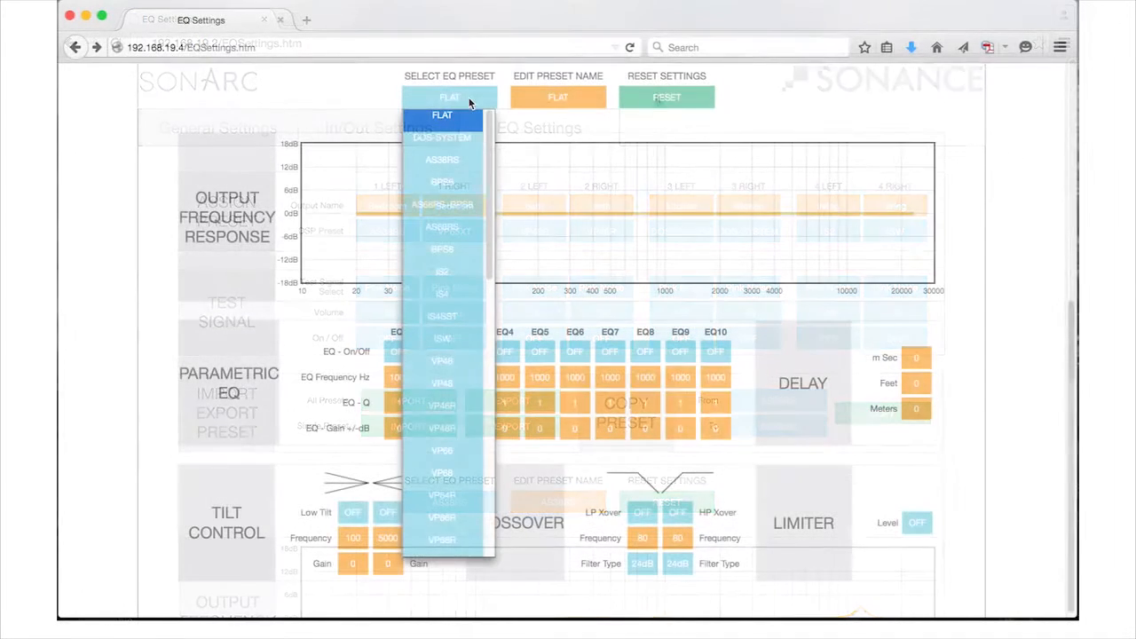
- Look through the Sonamp DSP Amplifiers page on the Sonance website, down to the specifications and related products
scroll(455, 390, "down", 5)
scroll(455, 391, "down", 4)
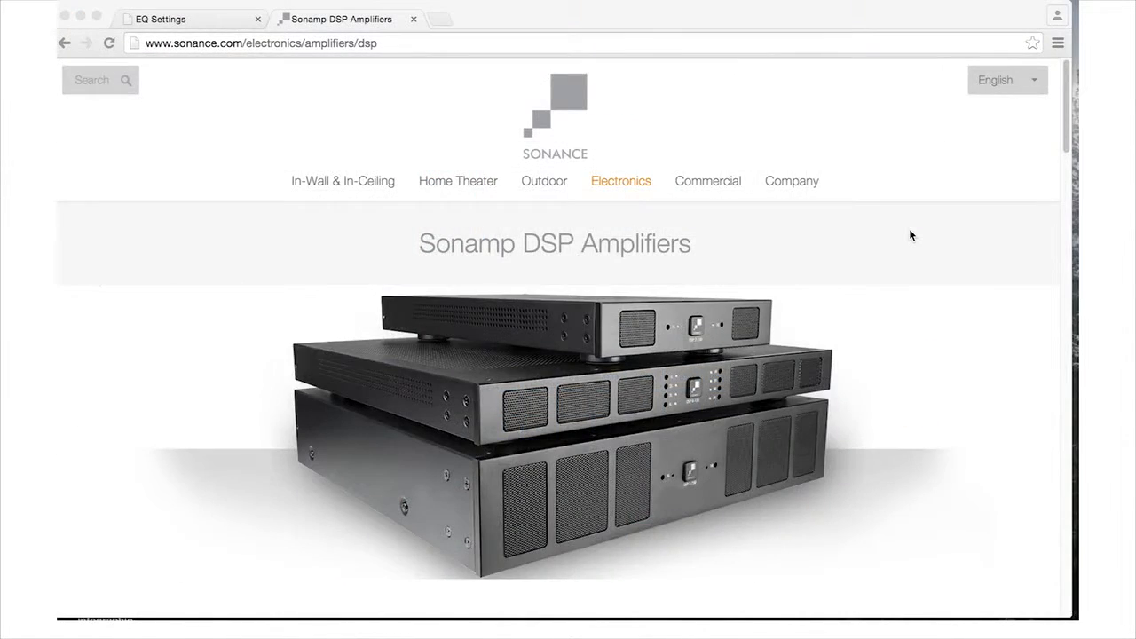
scroll(910, 236, "down", 6)
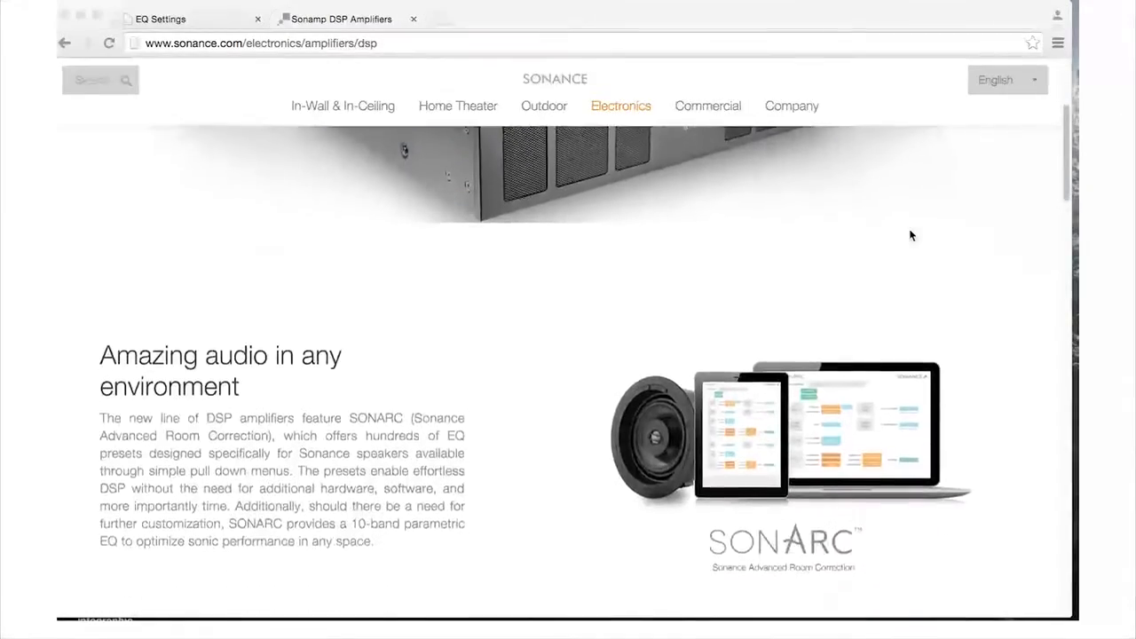
scroll(909, 235, "down", 10)
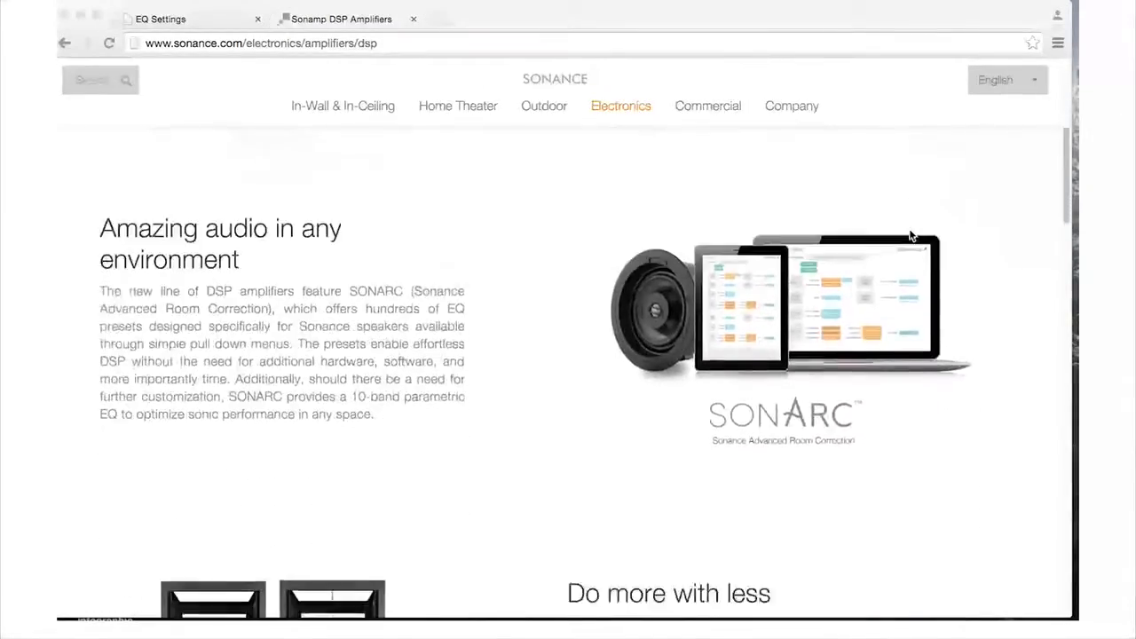
scroll(909, 235, "down", 12)
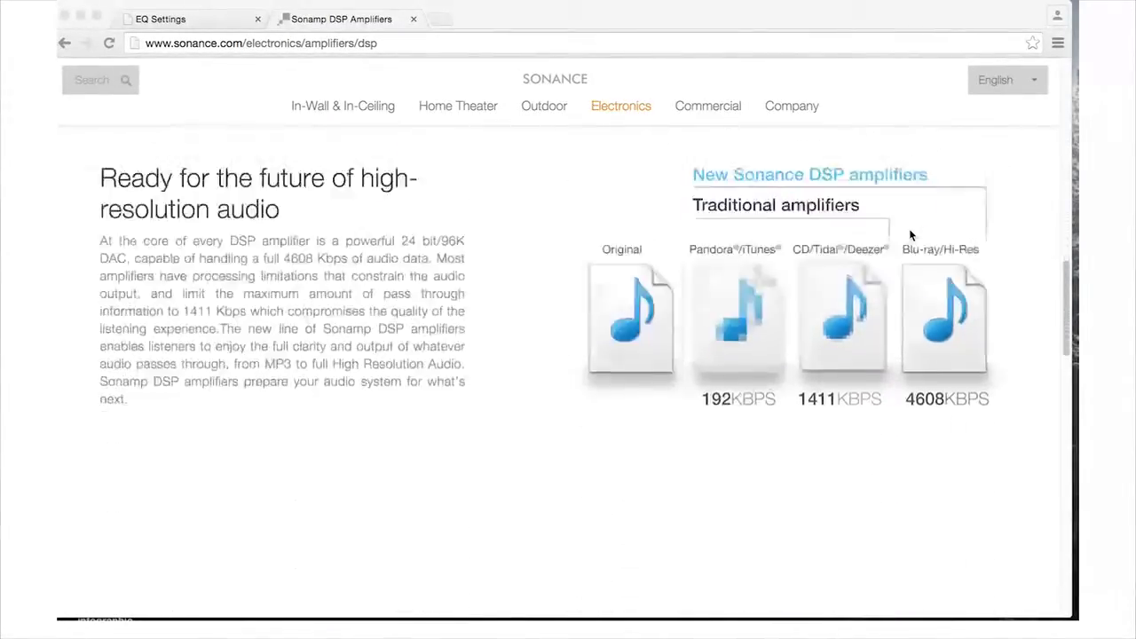
scroll(910, 235, "down", 10)
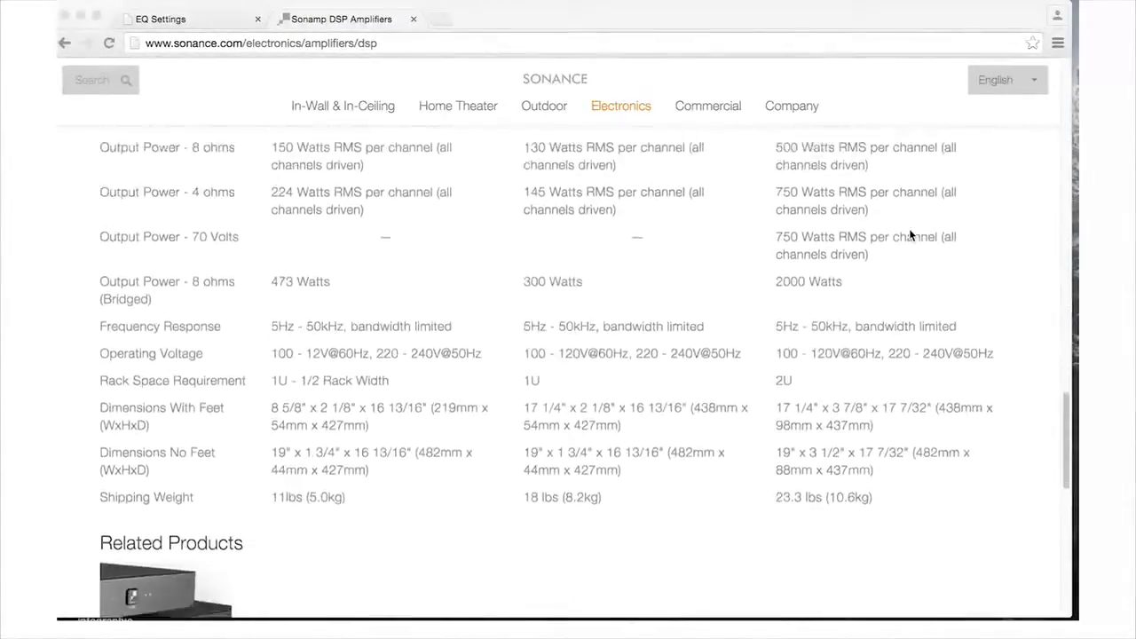
scroll(910, 235, "down", 3)
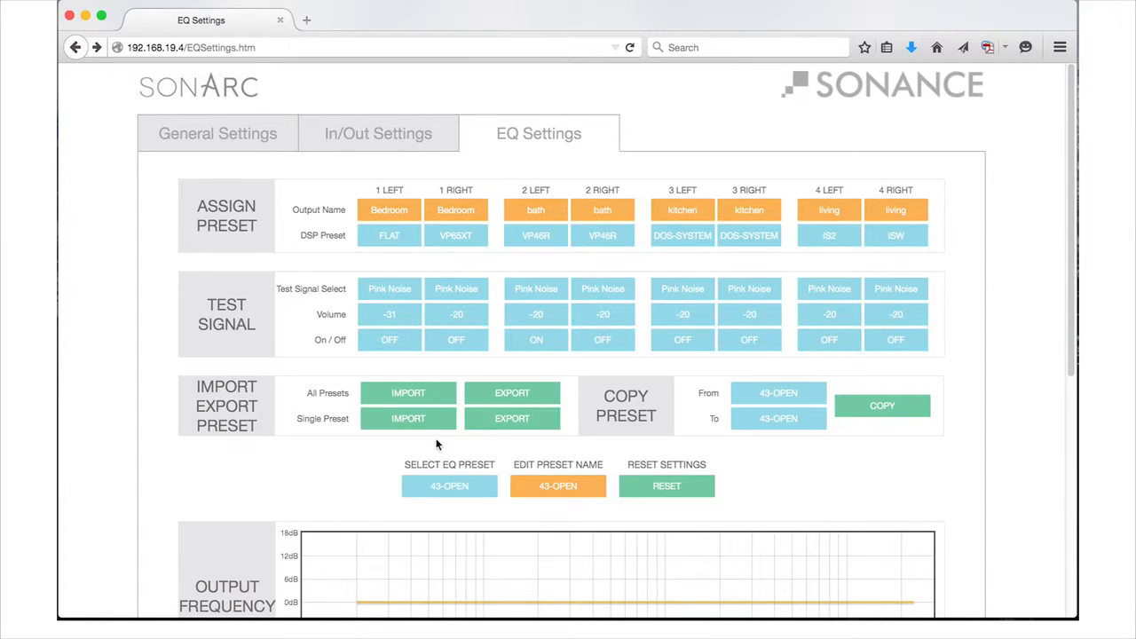
scroll(639, 405, "down", 1)
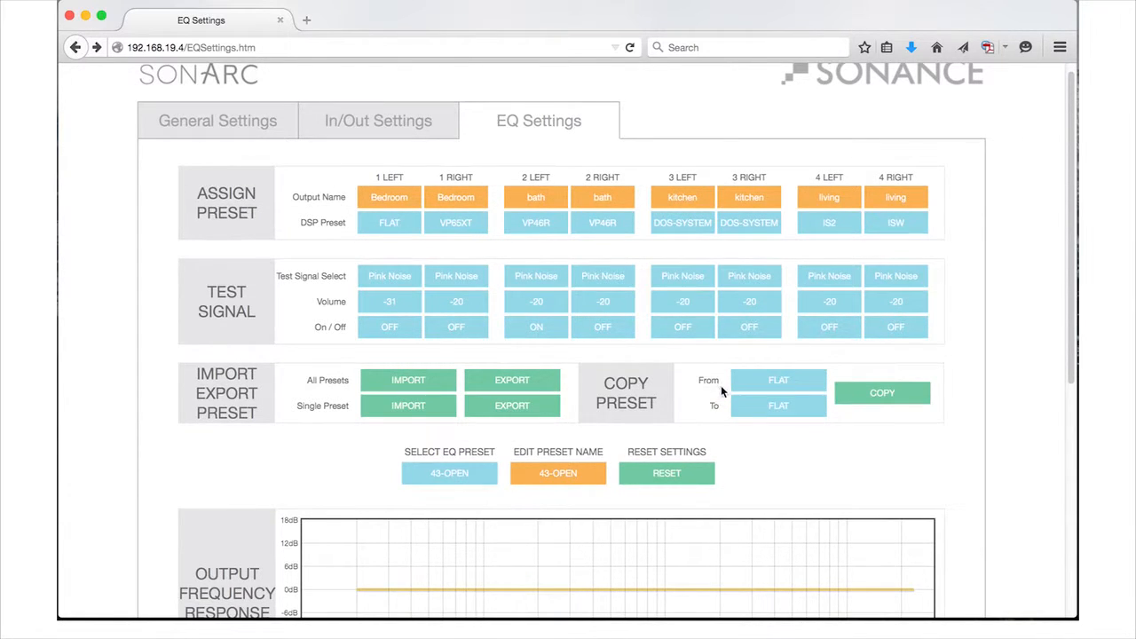
left_click(764, 414)
scroll(764, 356, "down", 10)
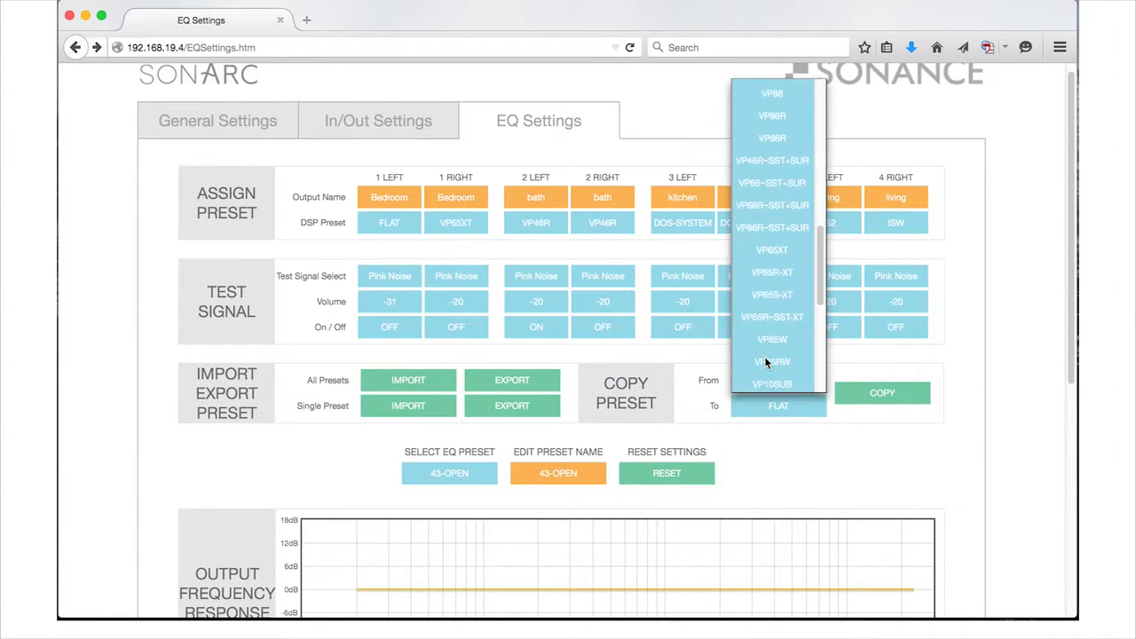
scroll(764, 356, "down", 2)
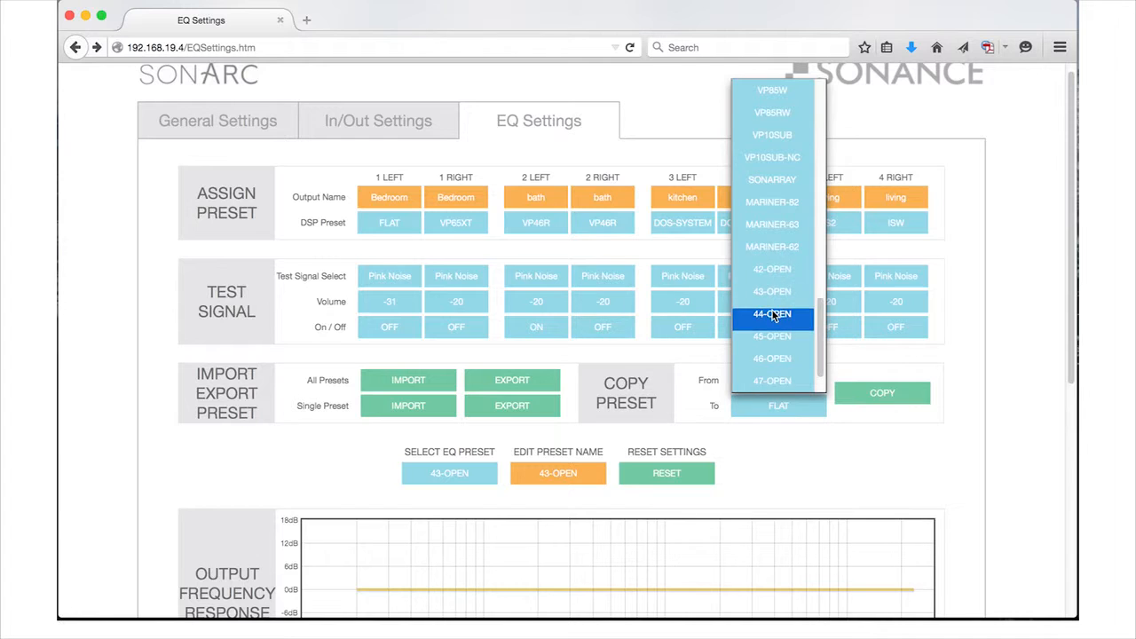
left_click(976, 356)
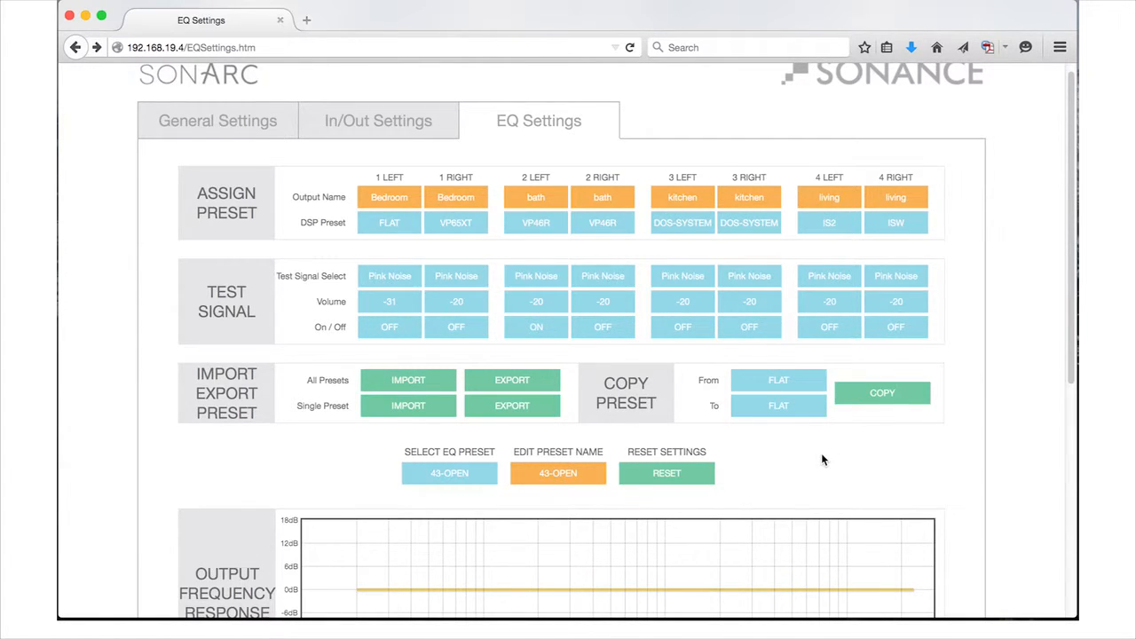
- Copy the AS38RS preset to the 43-OPEN preset slot
scroll(822, 459, "down", 3)
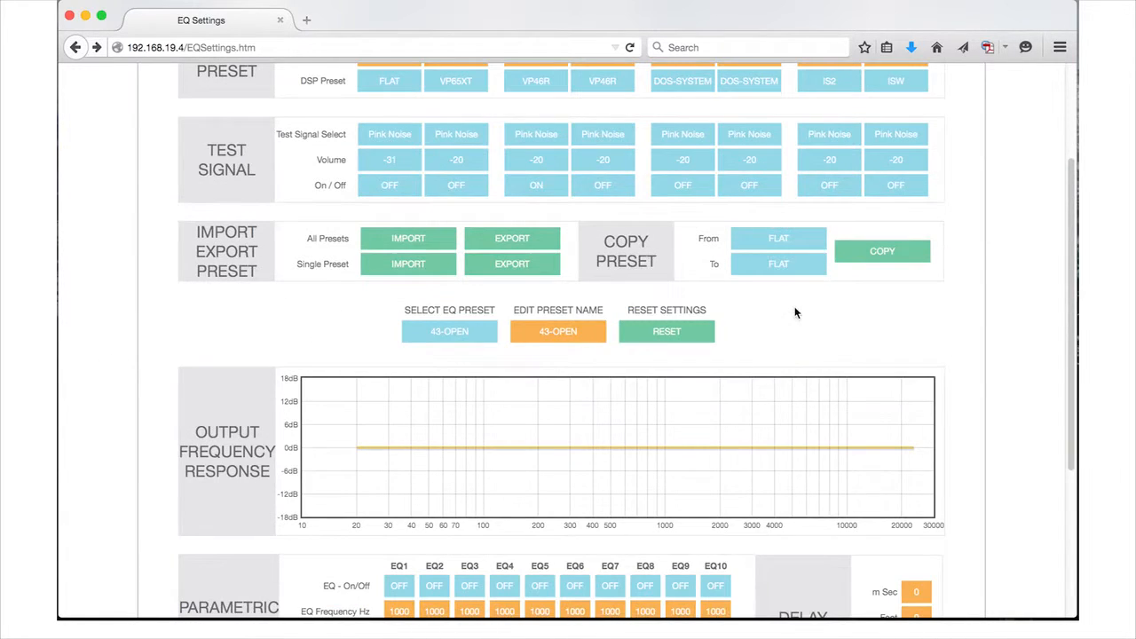
left_click(765, 240)
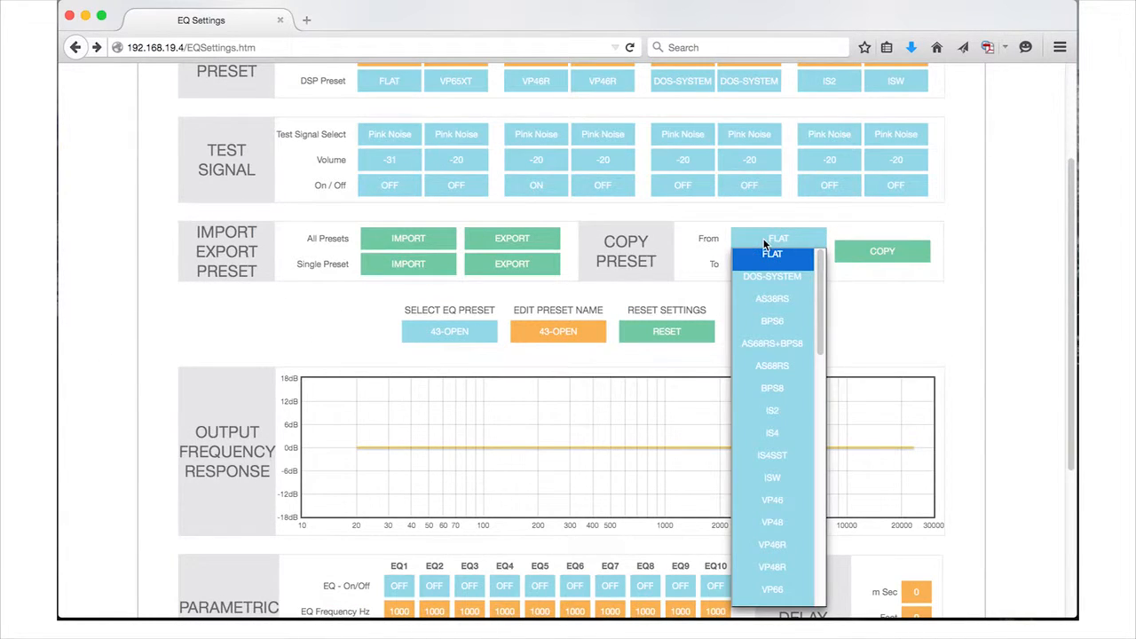
left_click(767, 301)
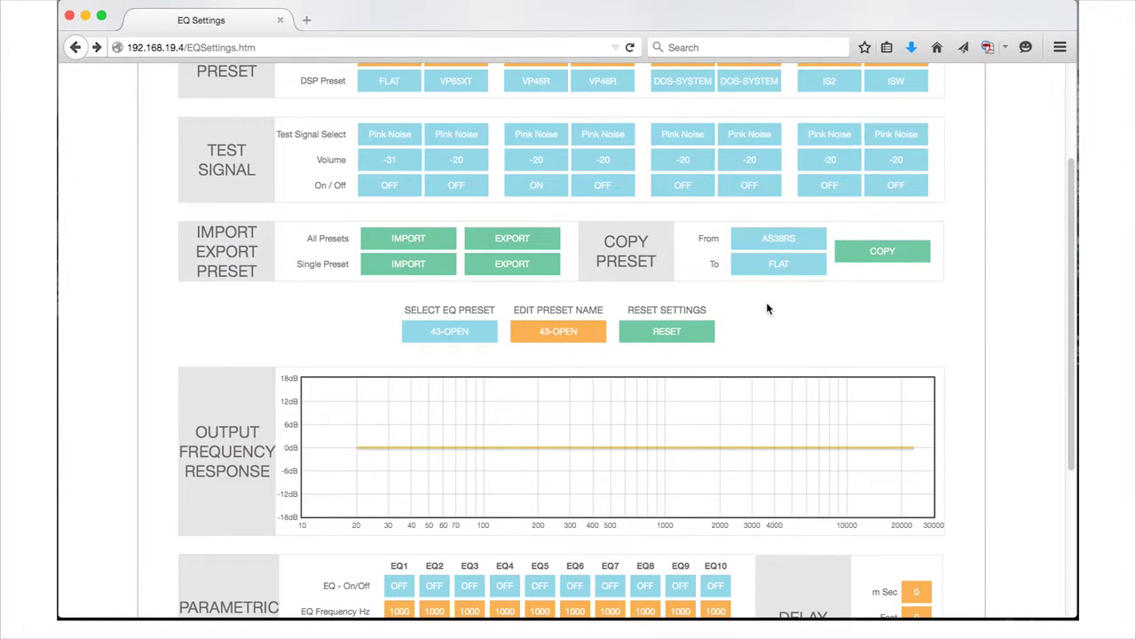
left_click(782, 264)
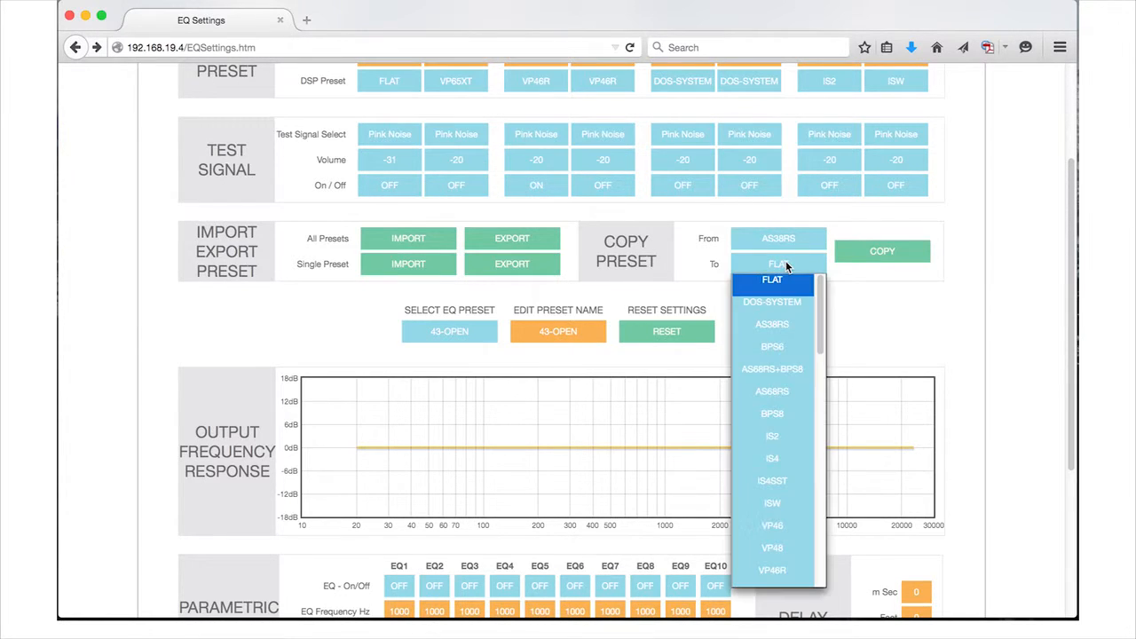
scroll(787, 382, "down", 5)
scroll(782, 411, "down", 5)
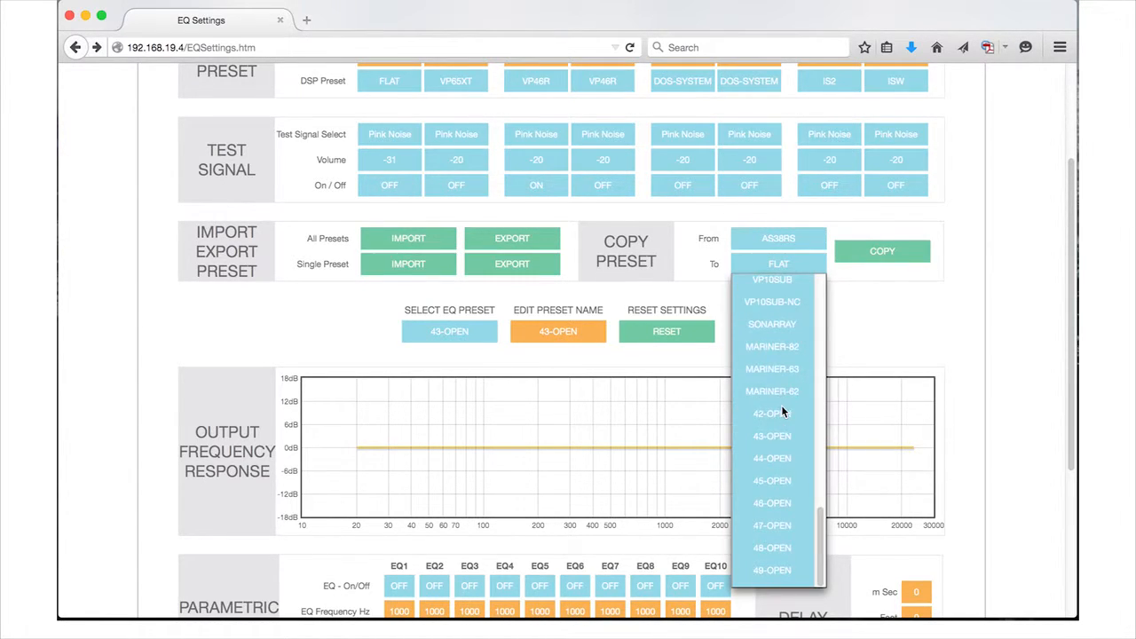
left_click(776, 435)
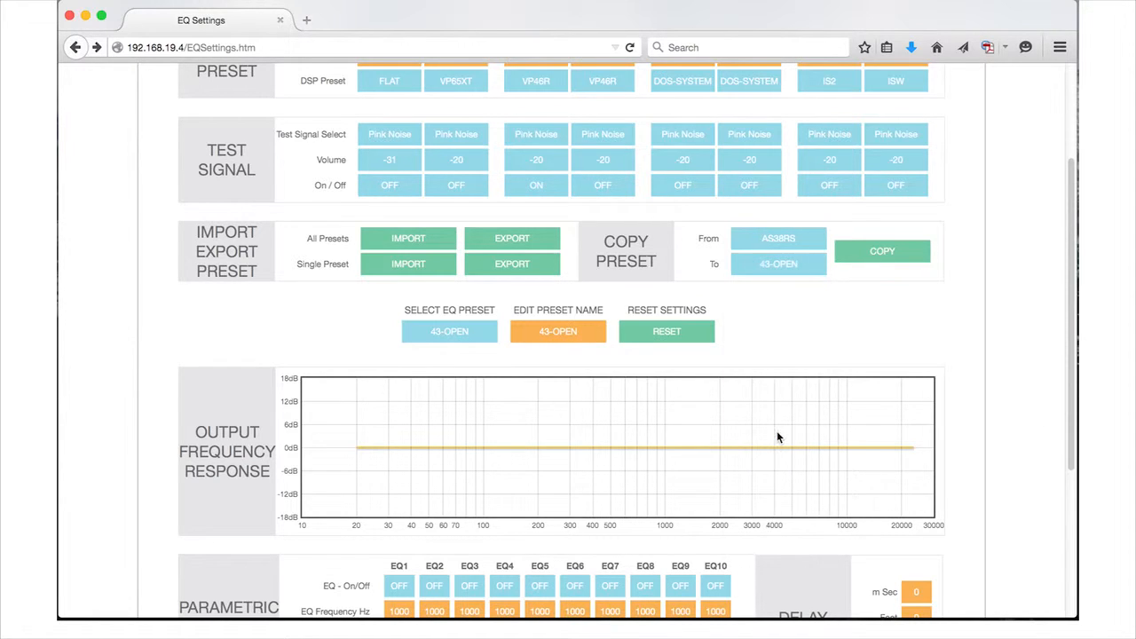
left_click(869, 251)
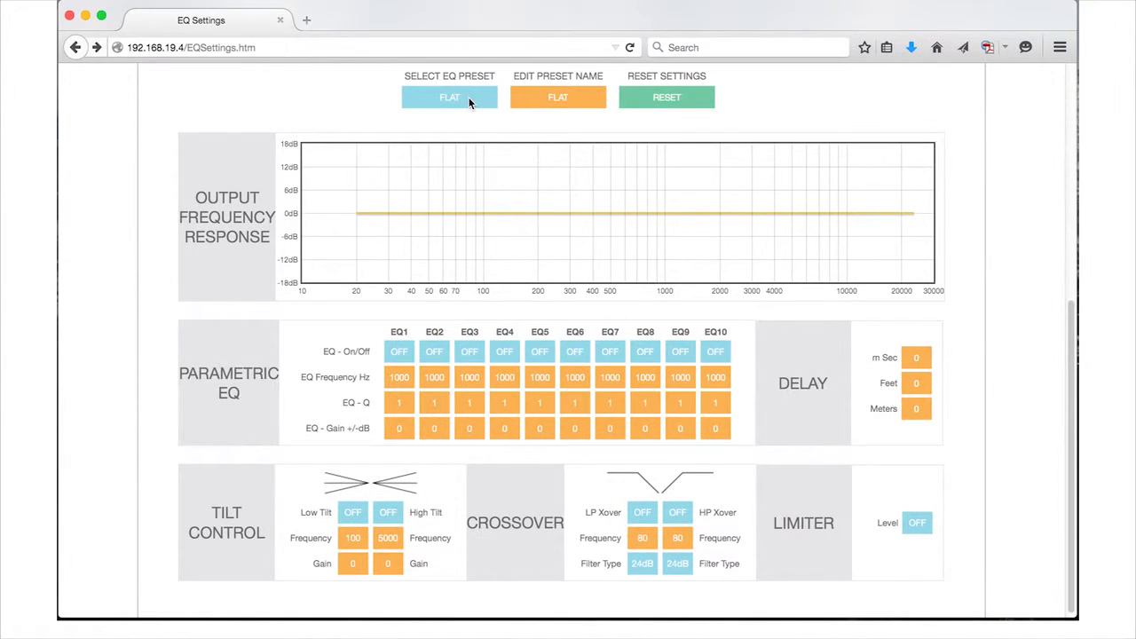
- Select the AS38RS preset listed directly below 42-OPEN as the EQ preset for editing
left_click(470, 99)
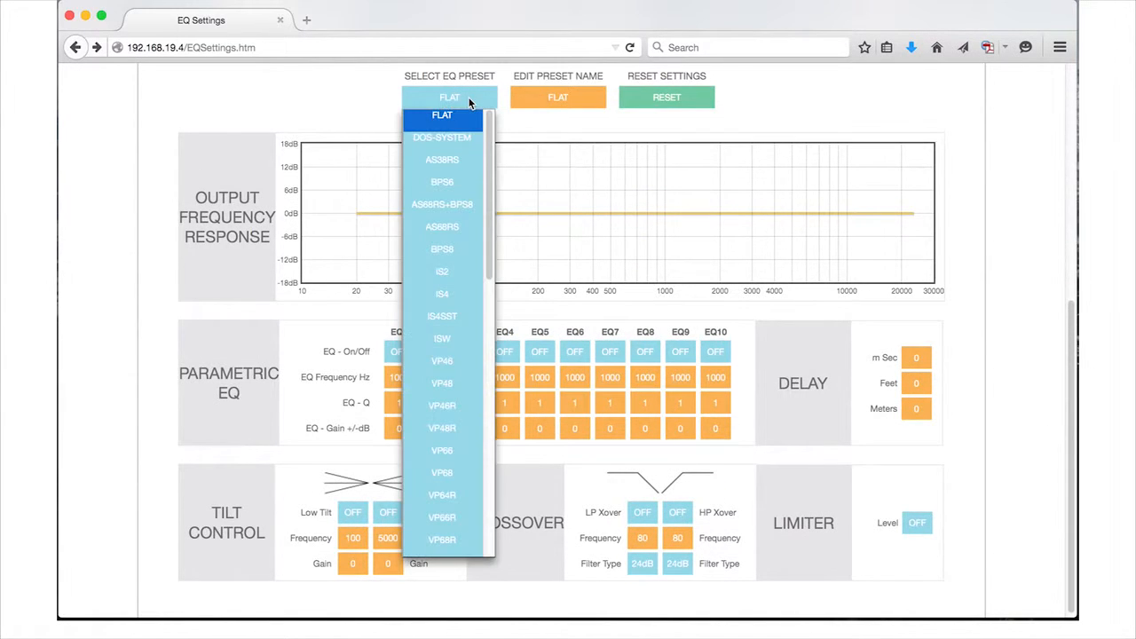
scroll(456, 382, "down", 10)
scroll(456, 388, "down", 5)
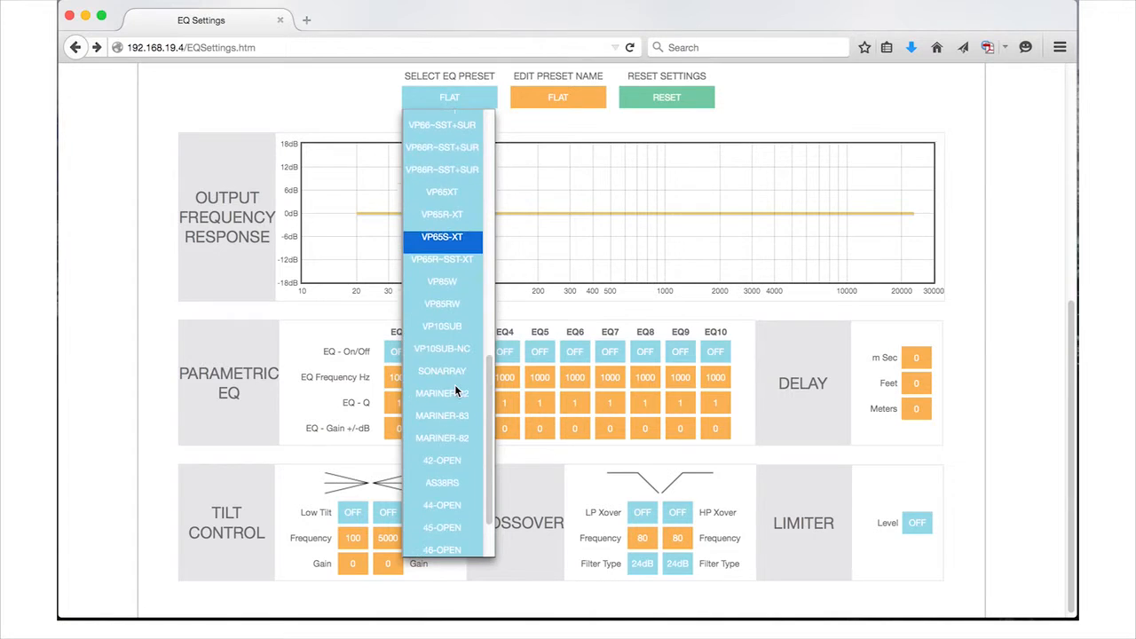
left_click(450, 444)
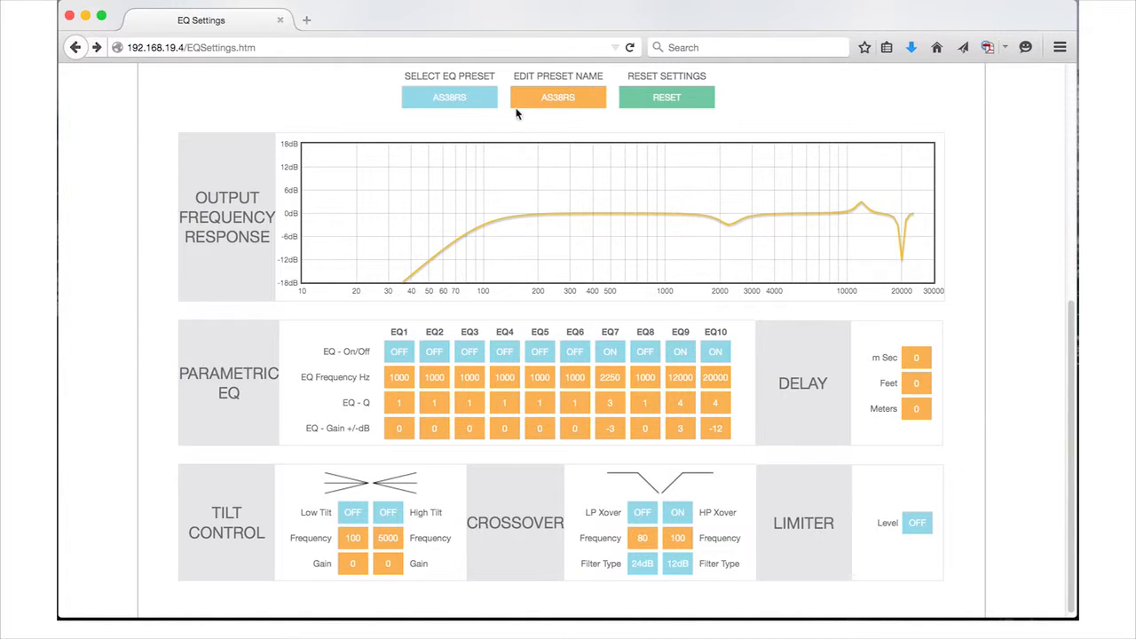
- Rename the selected preset AS38RSJH, and reset all of its settings, accepting the deletion
left_click(578, 101)
type("JH")
left_click(609, 110)
left_click(669, 100)
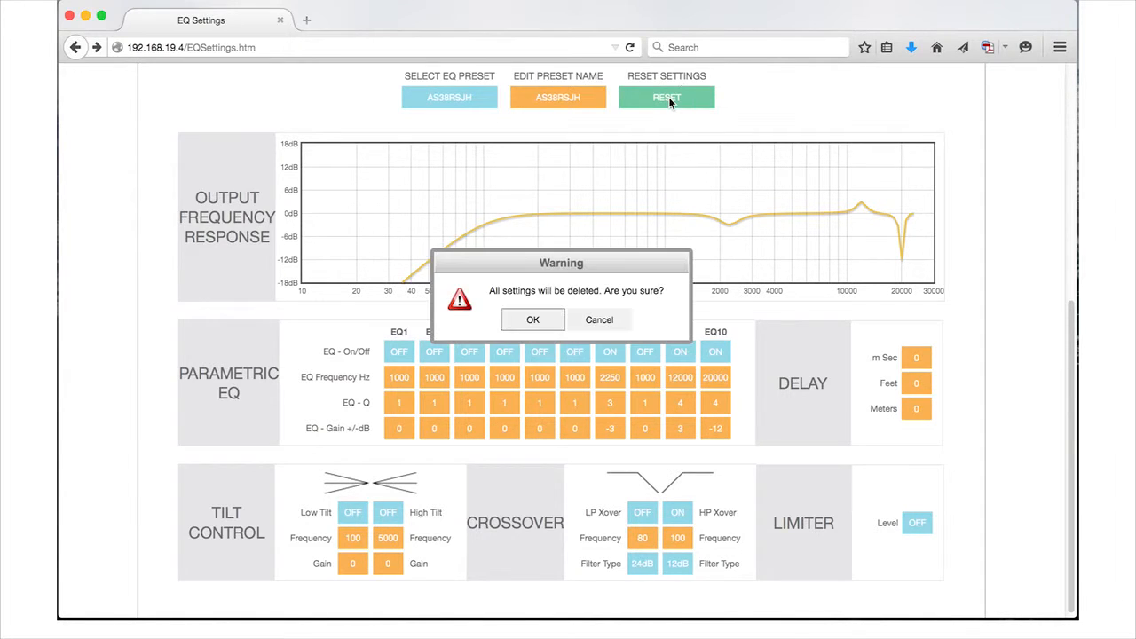
left_click(543, 320)
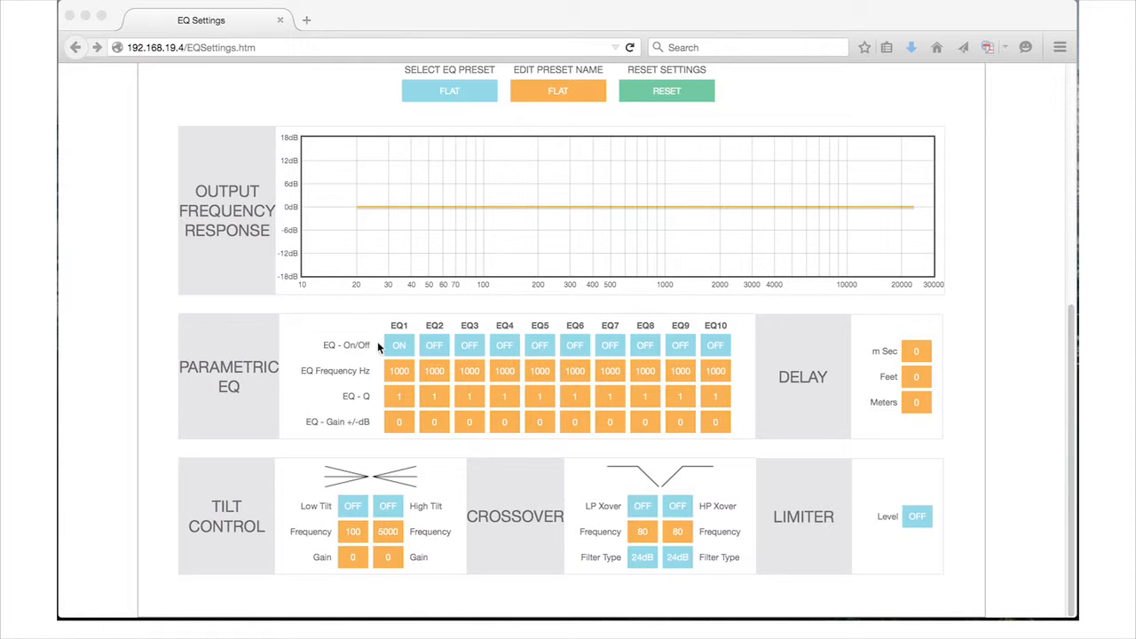
- Switch on EQ1 of the FLAT preset with frequency 500 Hz, Q 24 and gain 8 dB
left_click(399, 350)
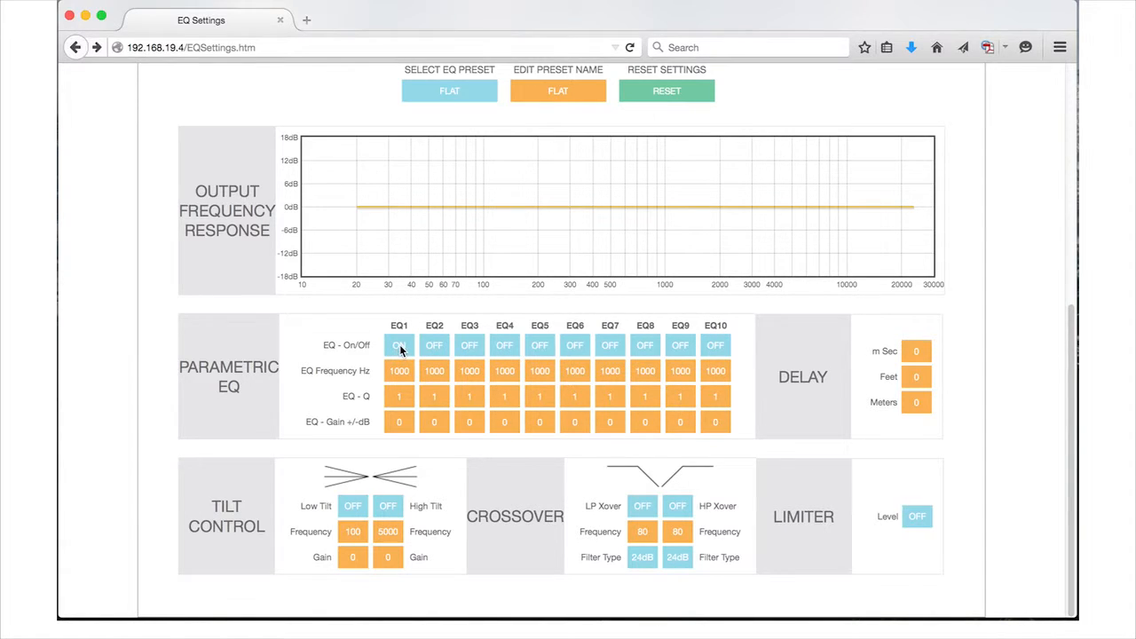
left_click(400, 351)
double_click(406, 374)
type("500")
double_click(383, 396)
type("24")
left_click(384, 422)
type("8")
left_click(436, 423)
- Enter a delay of 4 milliseconds, and replace it with a distance of 2 feet
left_click(914, 352)
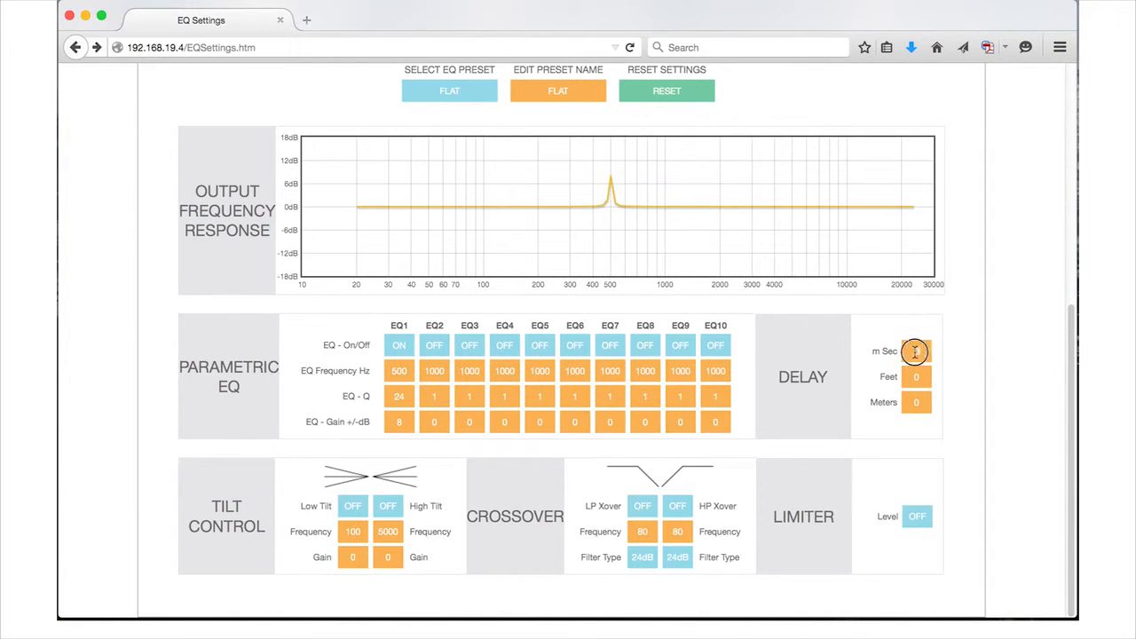
type("4")
left_click(898, 377)
left_click_drag(926, 378, 897, 378)
type("2")
left_click(928, 403)
- Set the delay to 12 milliseconds
left_click(925, 351)
type("12")
left_click(921, 376)
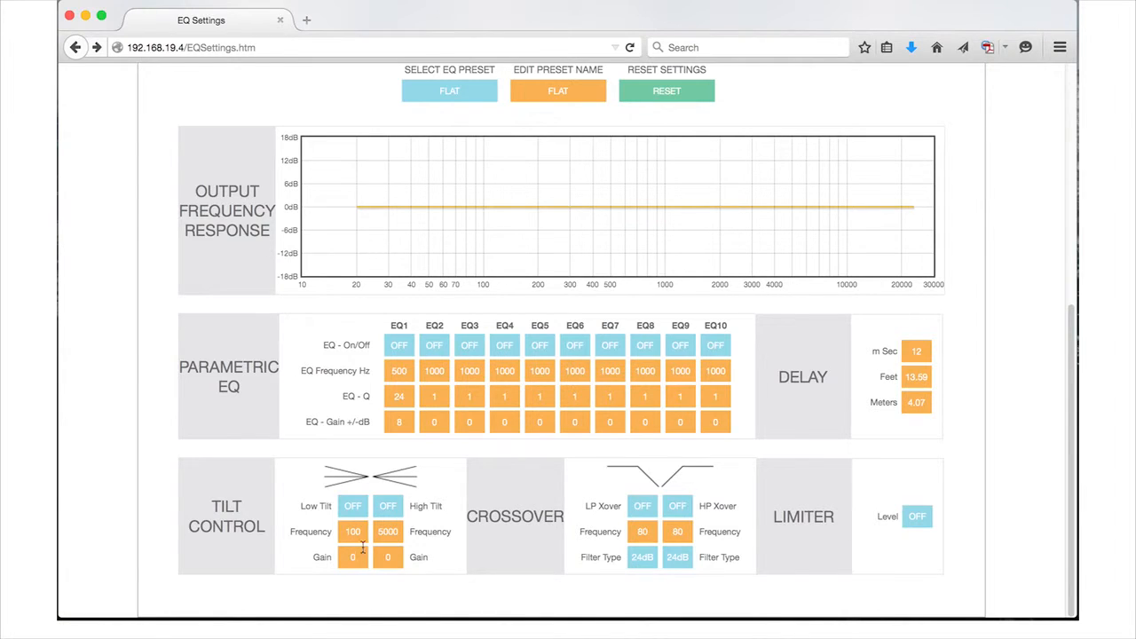
- Switch on the low tilt control and set its gain to 3
left_click(361, 507)
left_click(358, 554)
double_click(355, 556)
type("3")
- Switch on the high tilt control and set its gain to -3
left_click(397, 512)
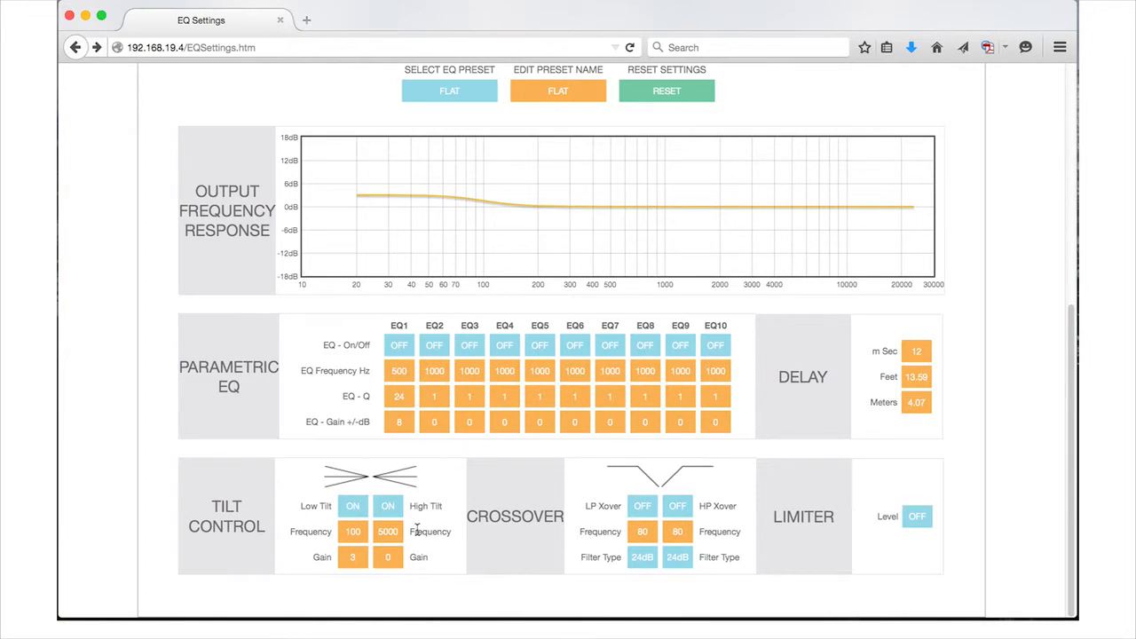
left_click(388, 559)
type("-3")
left_click(398, 535)
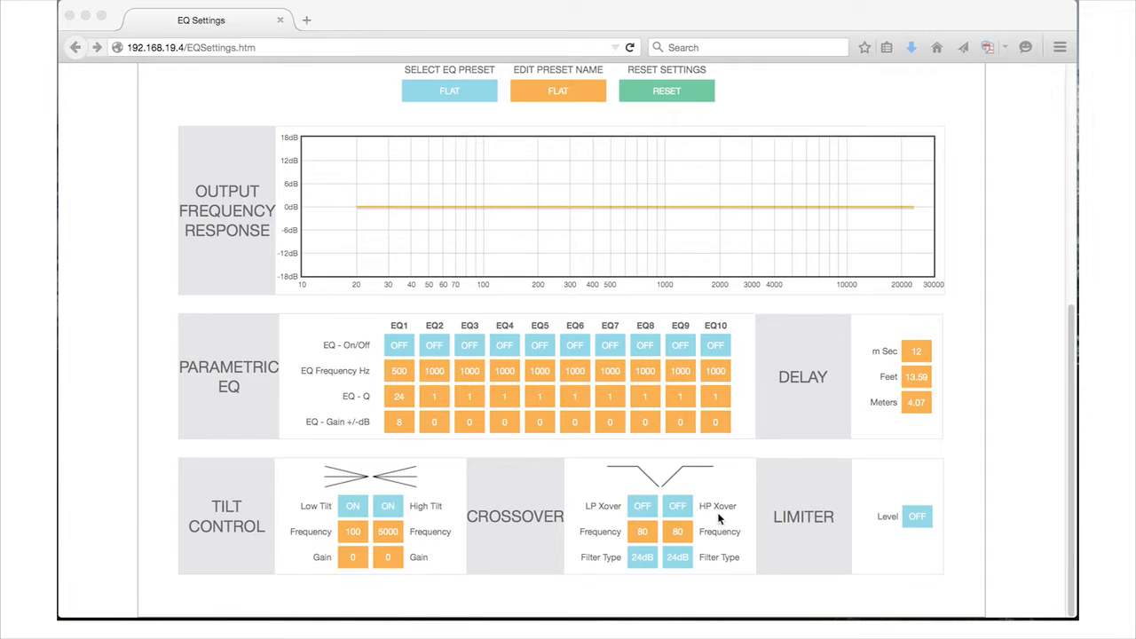
- Enable the low-pass crossover, set its frequency to 100 Hz, and switch it off again
left_click(643, 507)
left_click(642, 508)
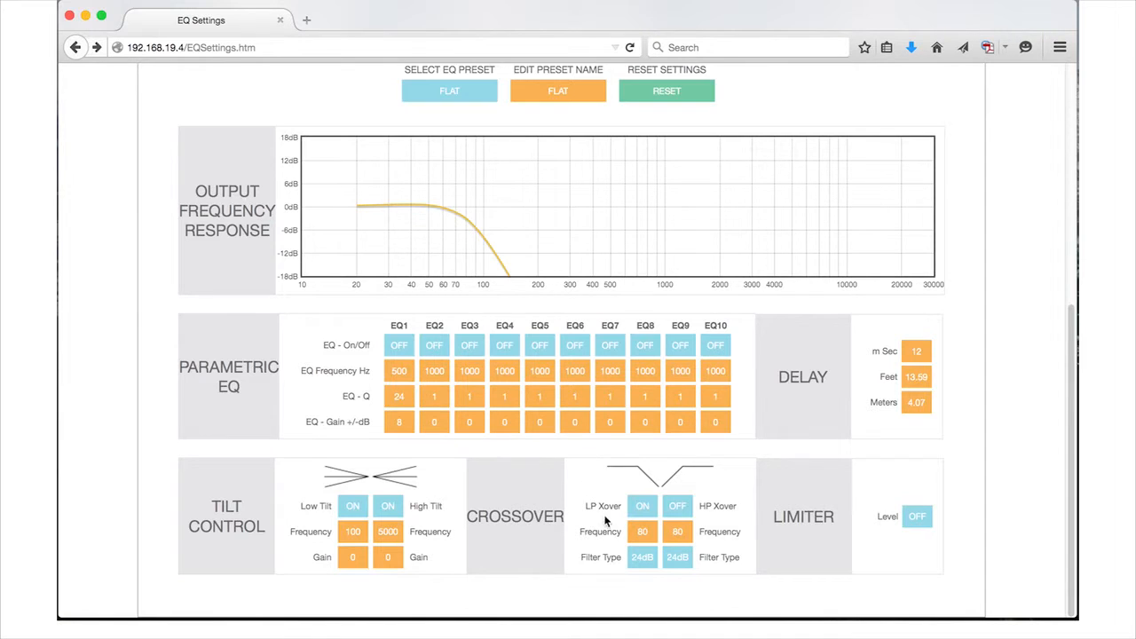
left_click_drag(648, 532, 618, 531)
type("100")
left_click(606, 550)
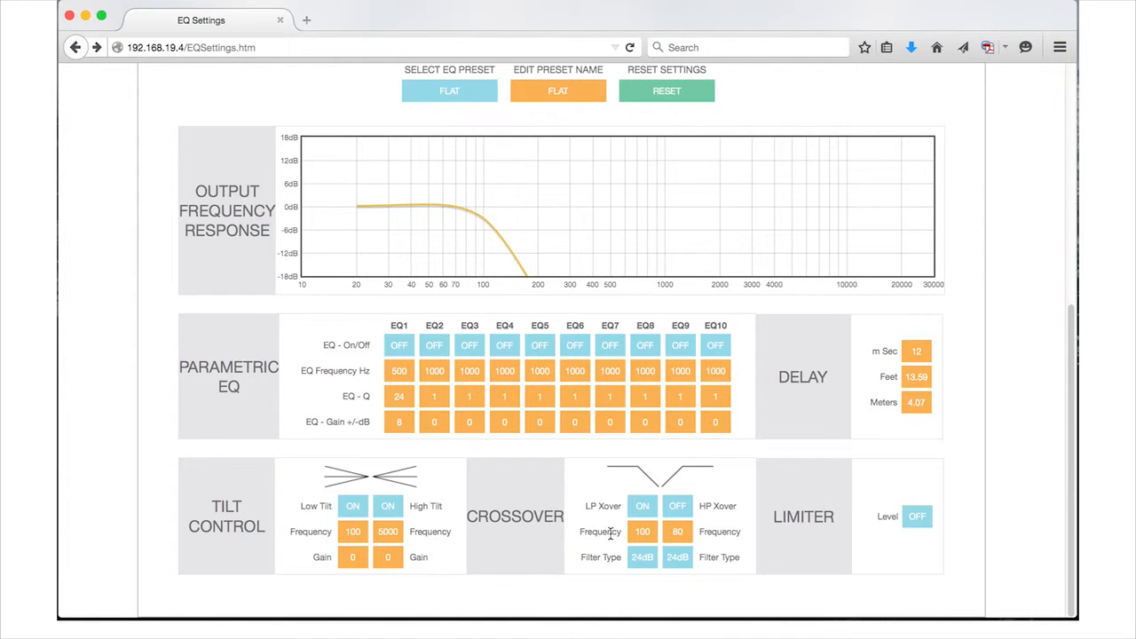
left_click(640, 510)
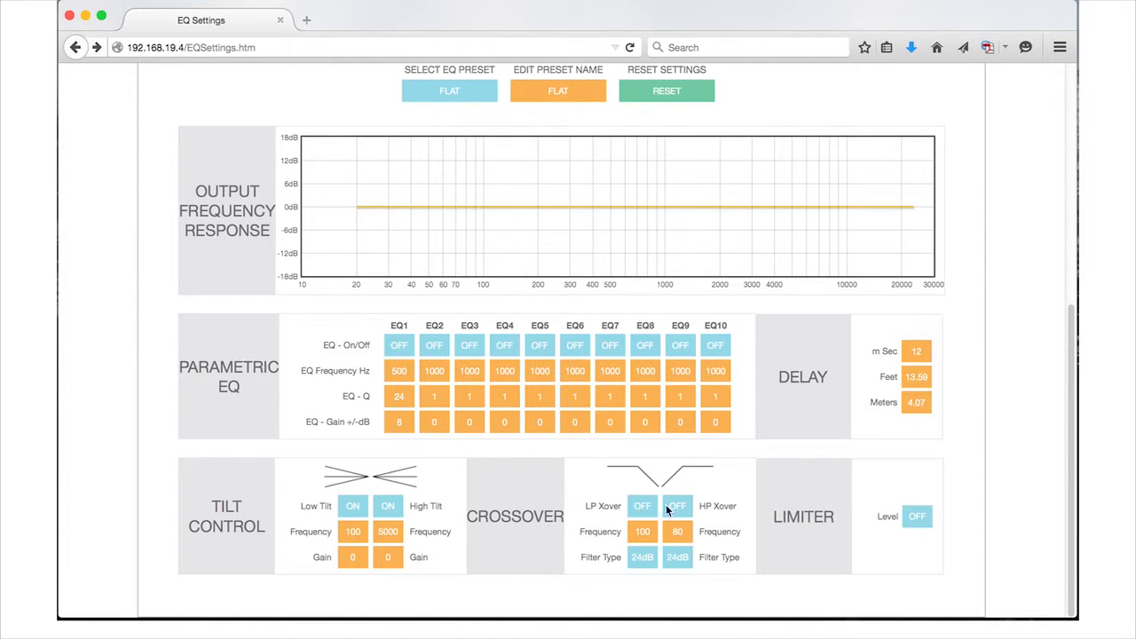
- Enable the high-pass crossover, set its frequency to 100 Hz, and switch it off again
left_click(679, 507)
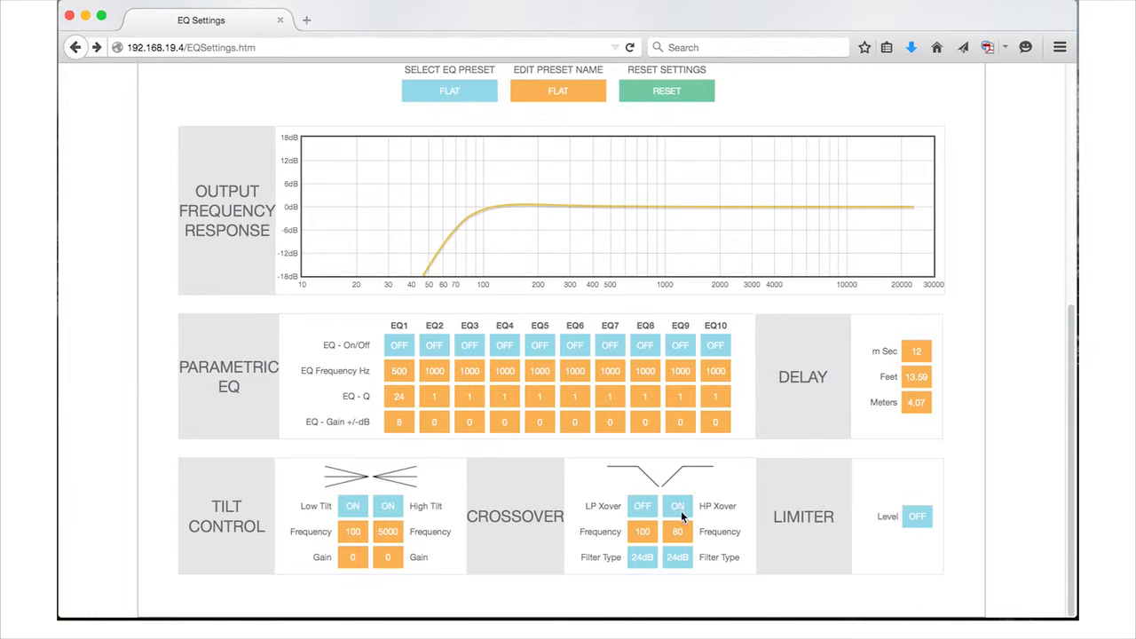
left_click_drag(684, 532, 661, 530)
type("100")
left_click(721, 535)
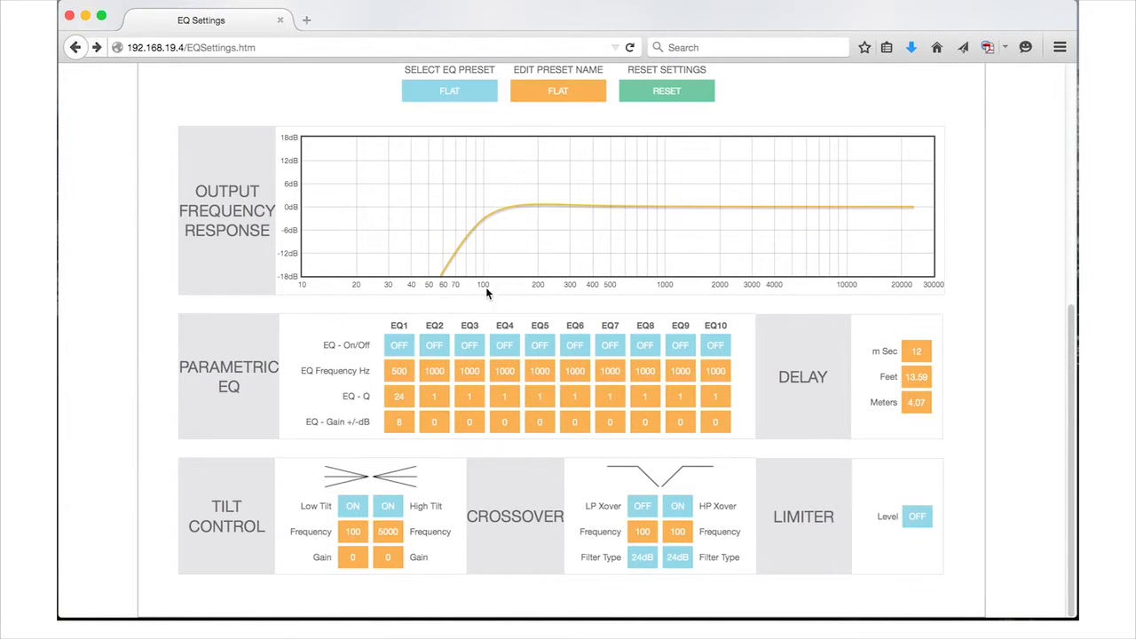
left_click(678, 505)
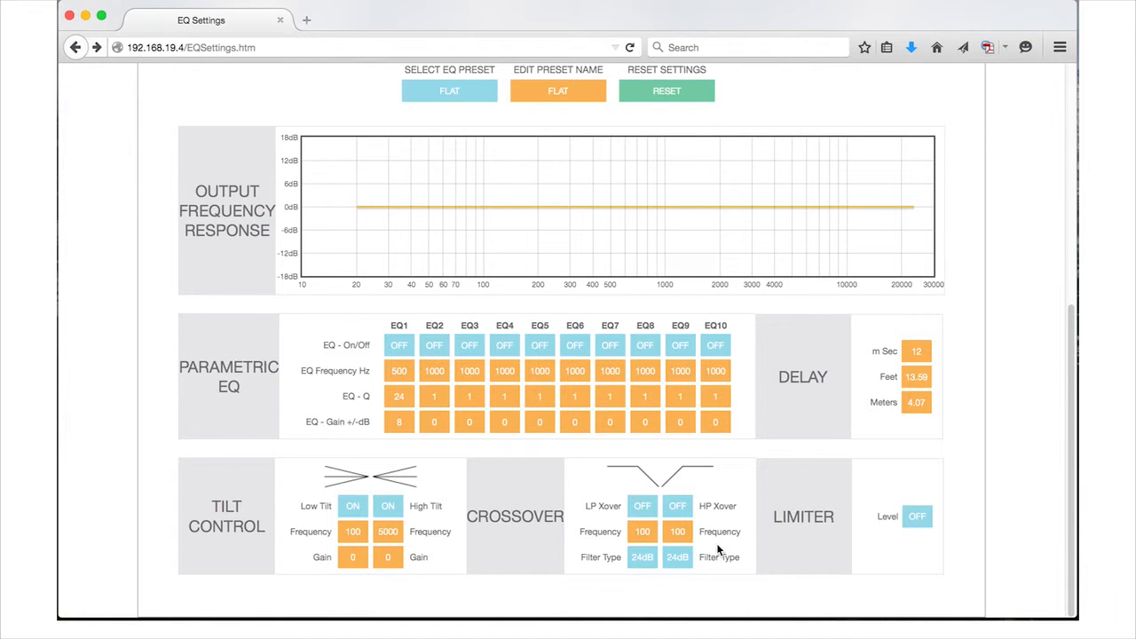
- Try the 12dB, 18dB and 24dB filter types on the high-pass crossover in turn
left_click(680, 559)
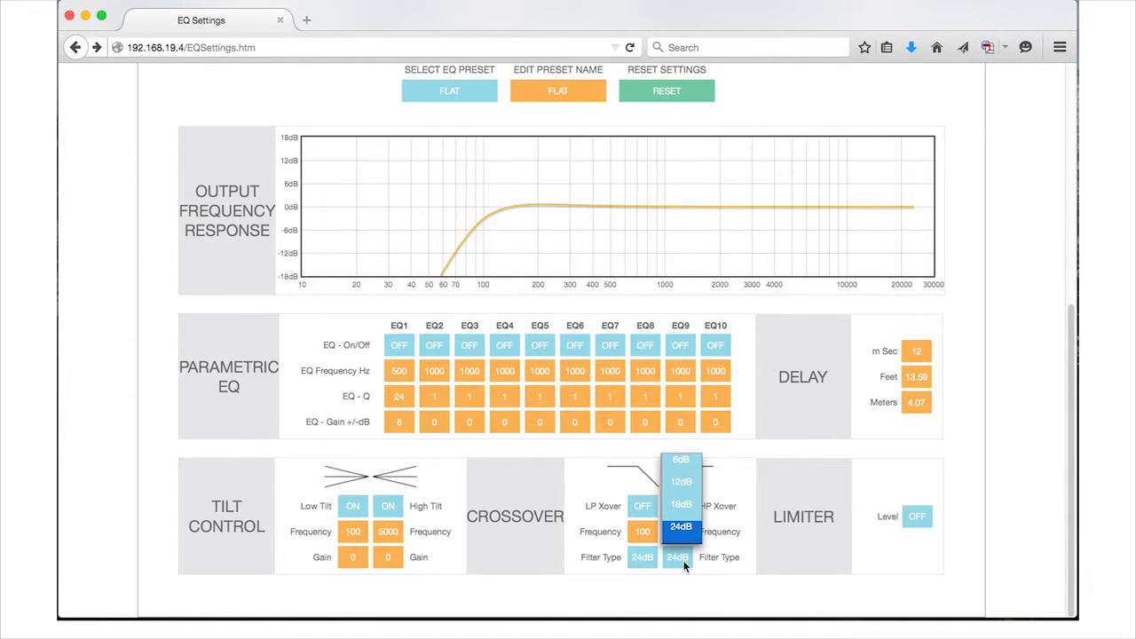
left_click(684, 488)
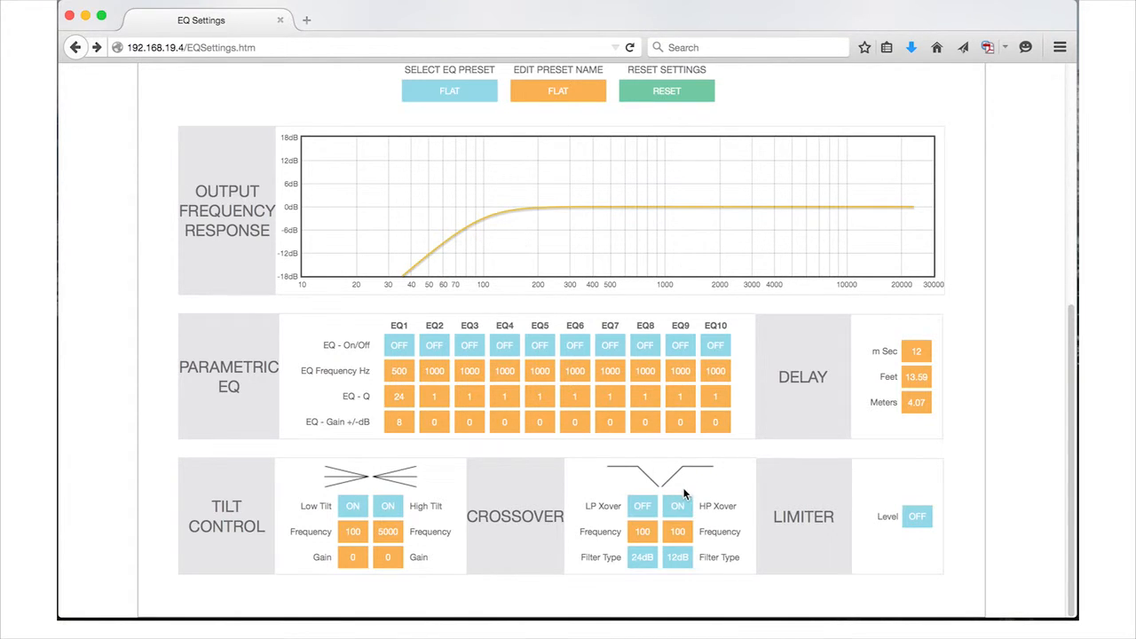
left_click(680, 555)
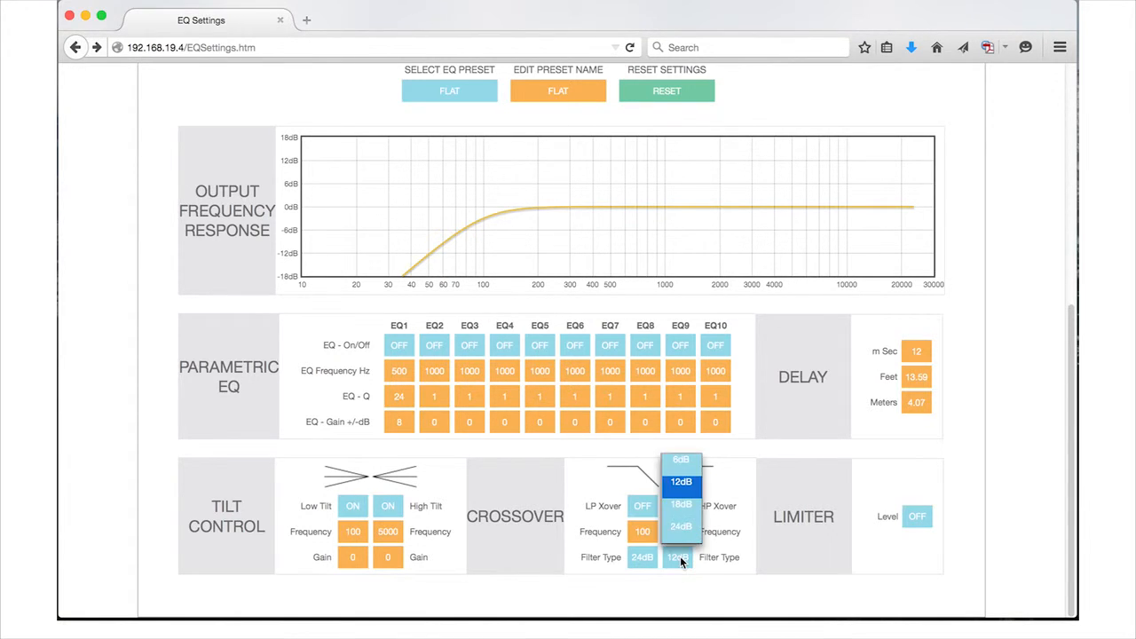
left_click(679, 506)
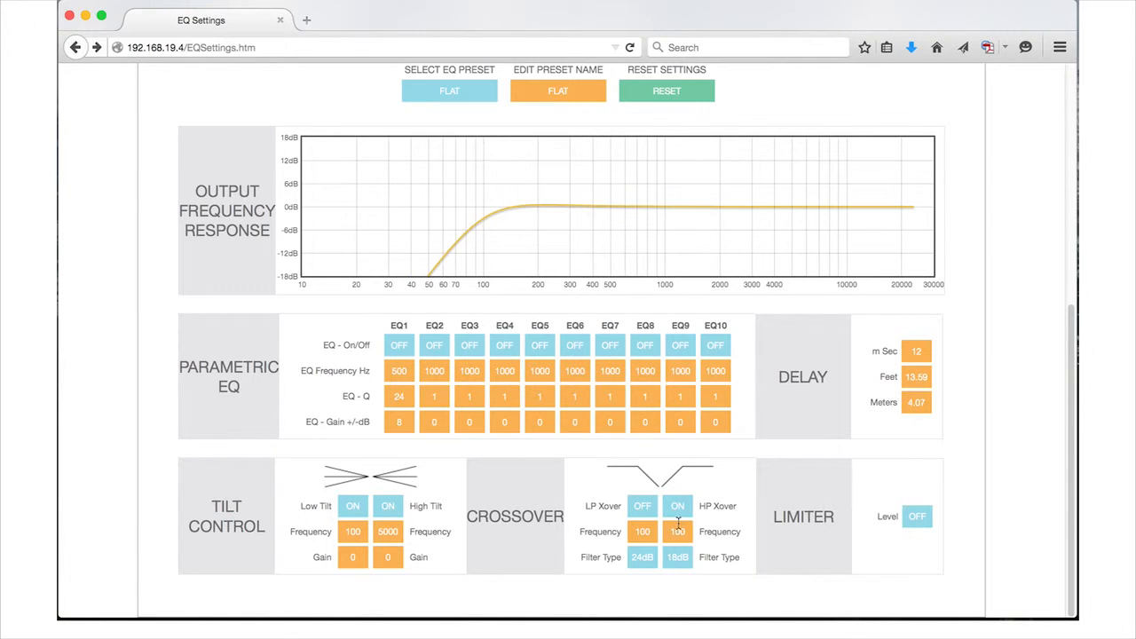
left_click(677, 554)
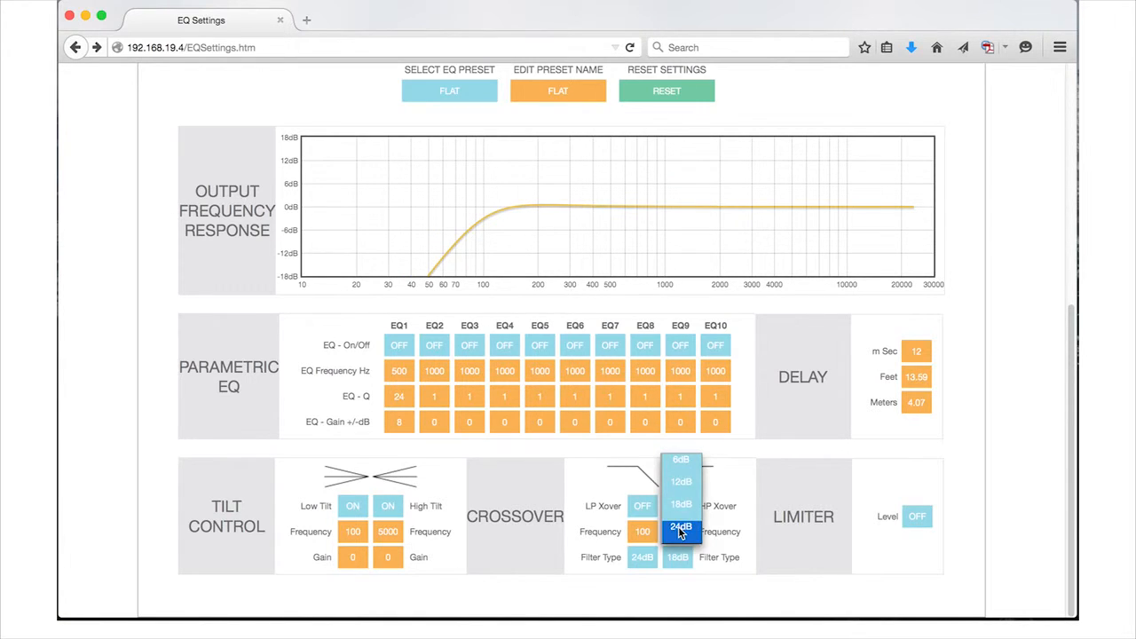
left_click(679, 528)
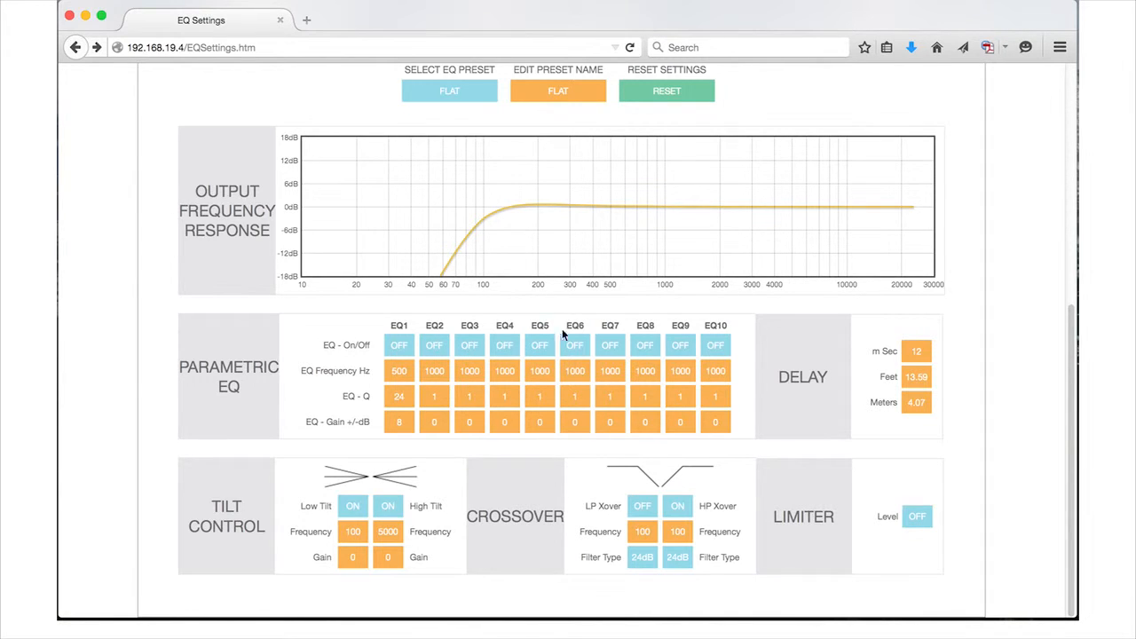
- Set the high-pass crossover's filter type to 6dB and switch that crossover off
left_click(676, 558)
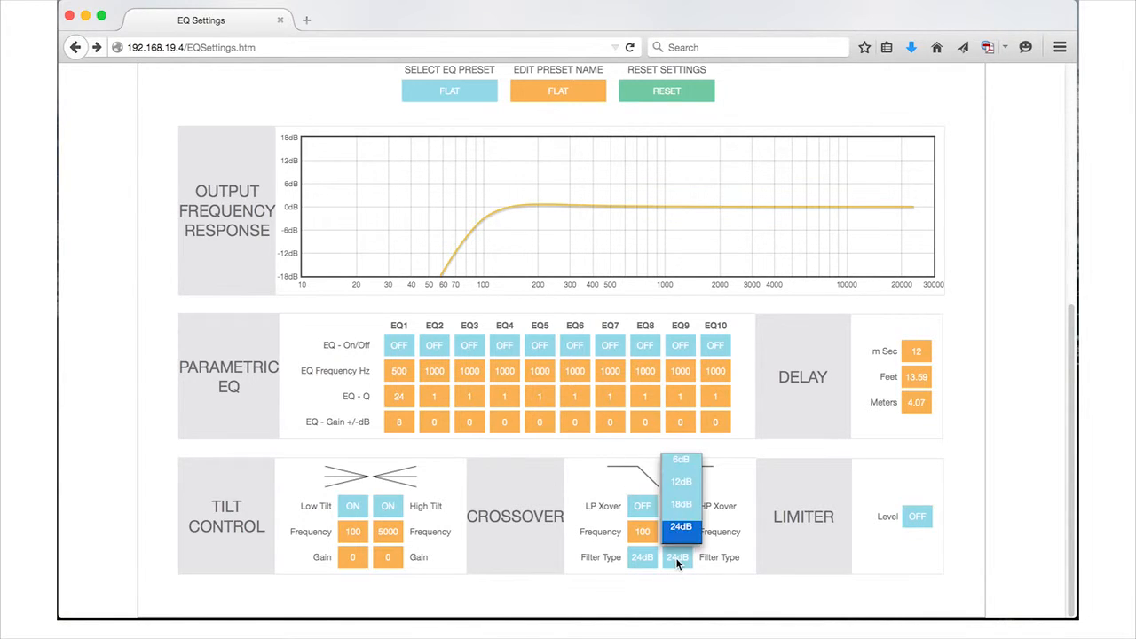
left_click(680, 459)
left_click(680, 507)
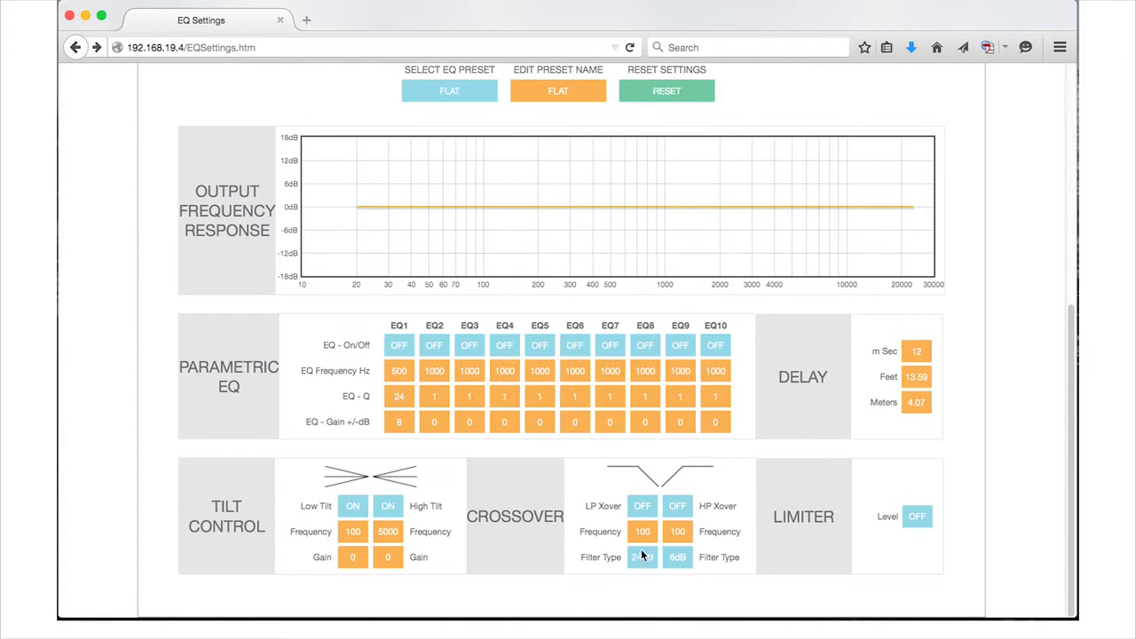
- Enable the low-pass crossover, change its filter type to 12dB, and switch it off again
left_click(642, 505)
left_click(644, 561)
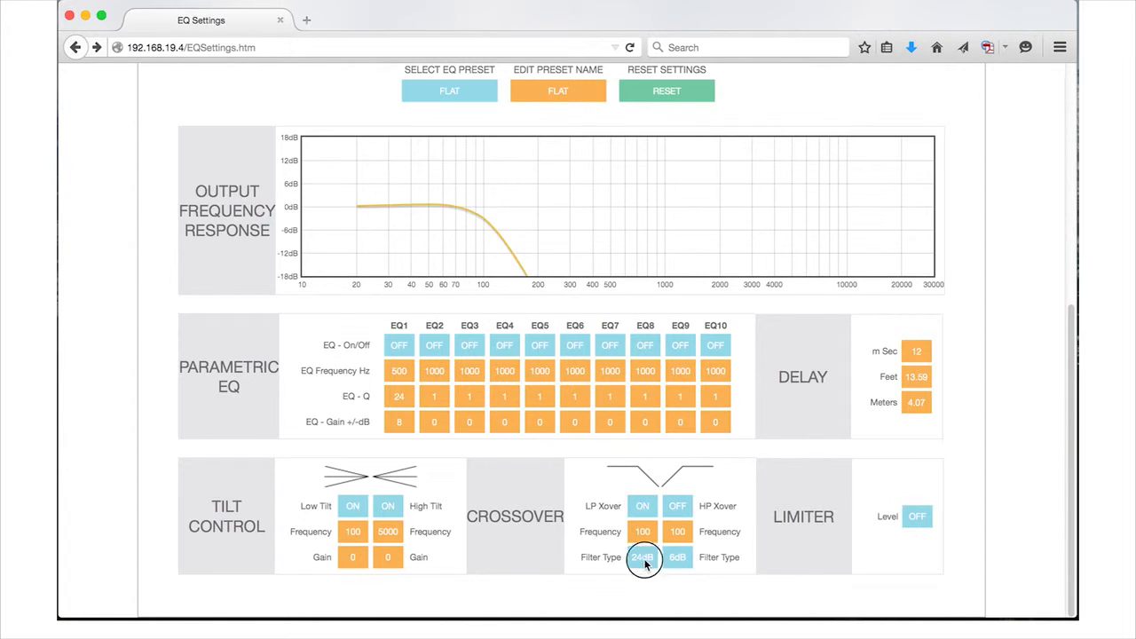
left_click(645, 487)
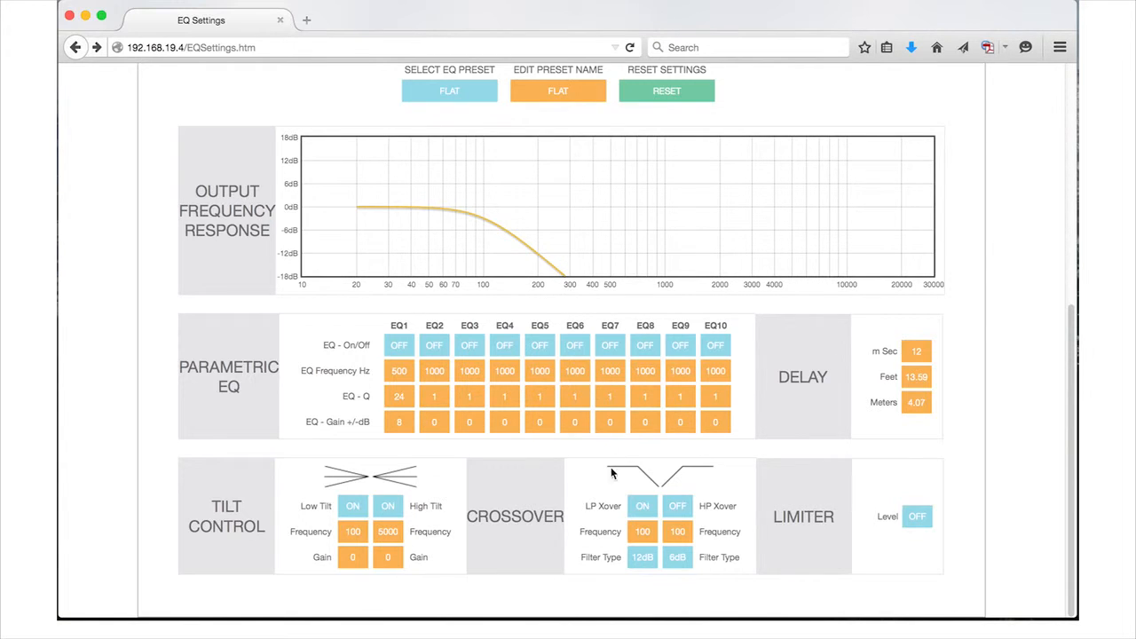
left_click(643, 508)
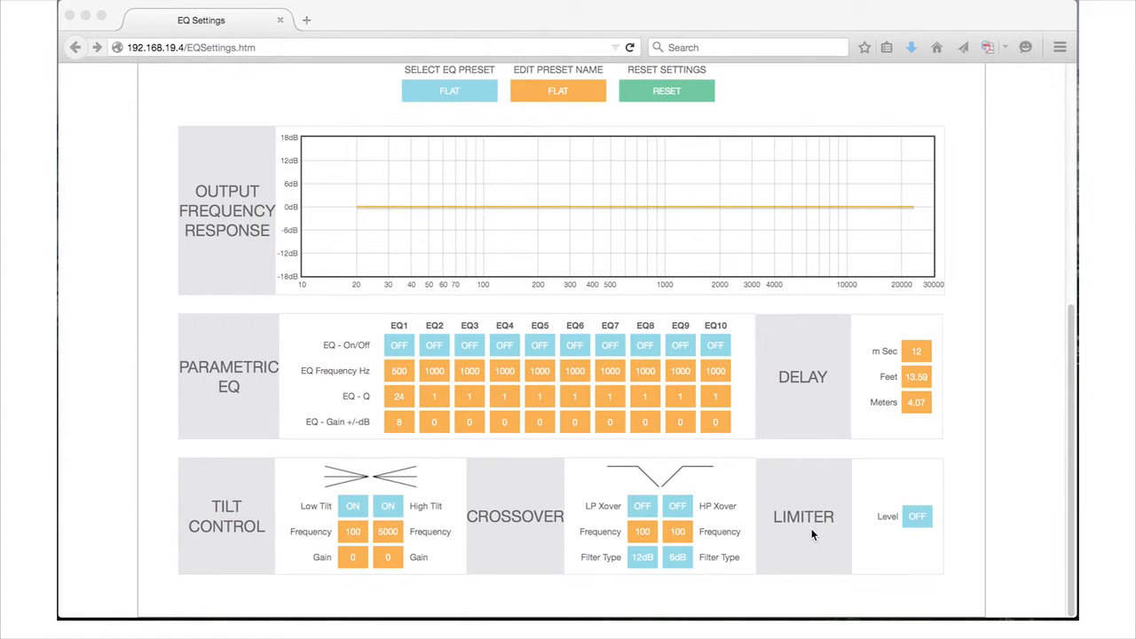
- Step the limiter level through -3dB and -6dB, ending at -9dB
left_click(922, 517)
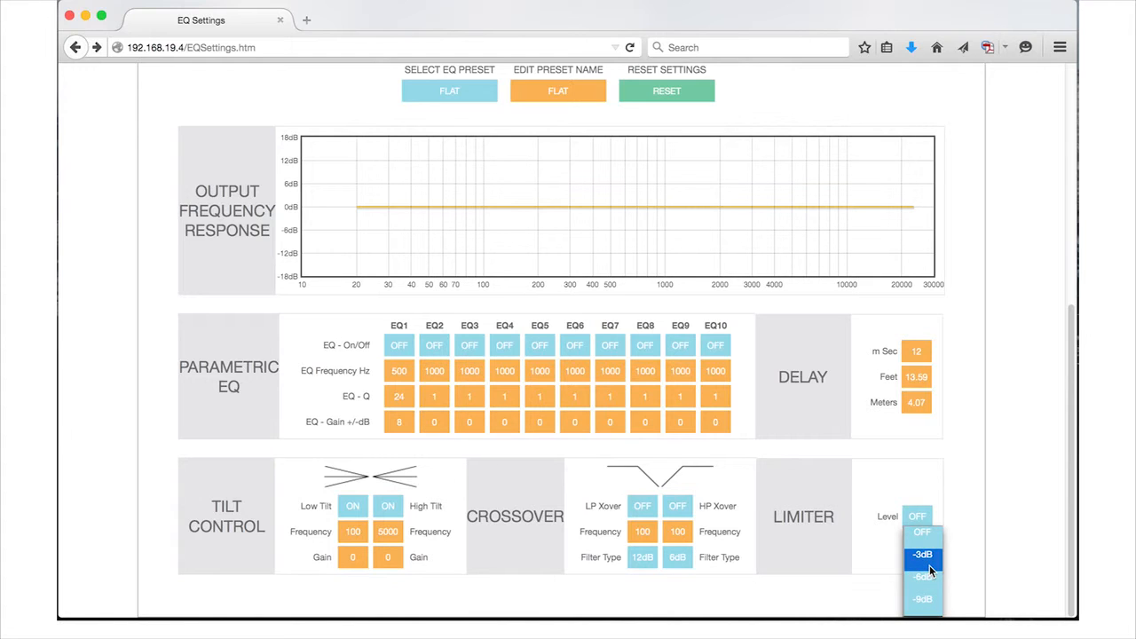
left_click(928, 560)
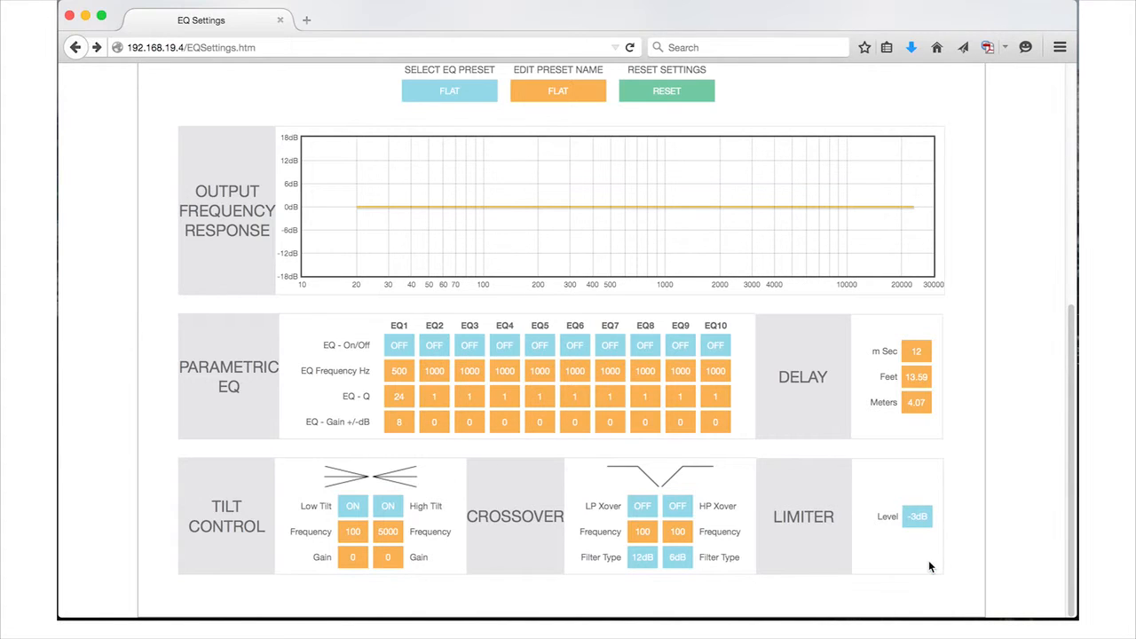
left_click(918, 516)
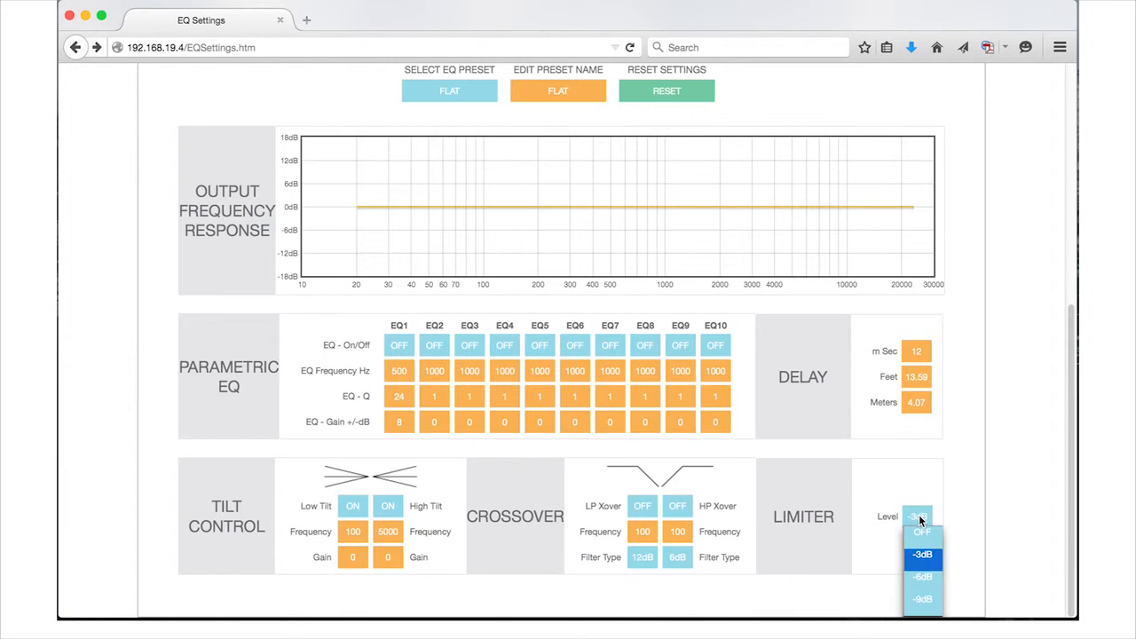
left_click(923, 577)
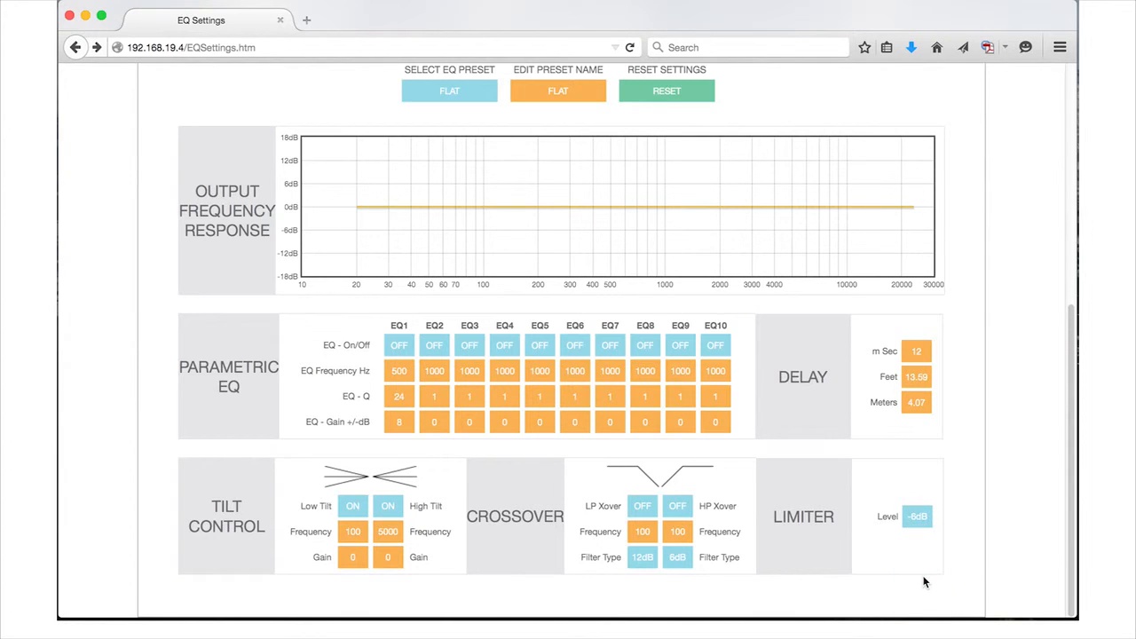
left_click(928, 518)
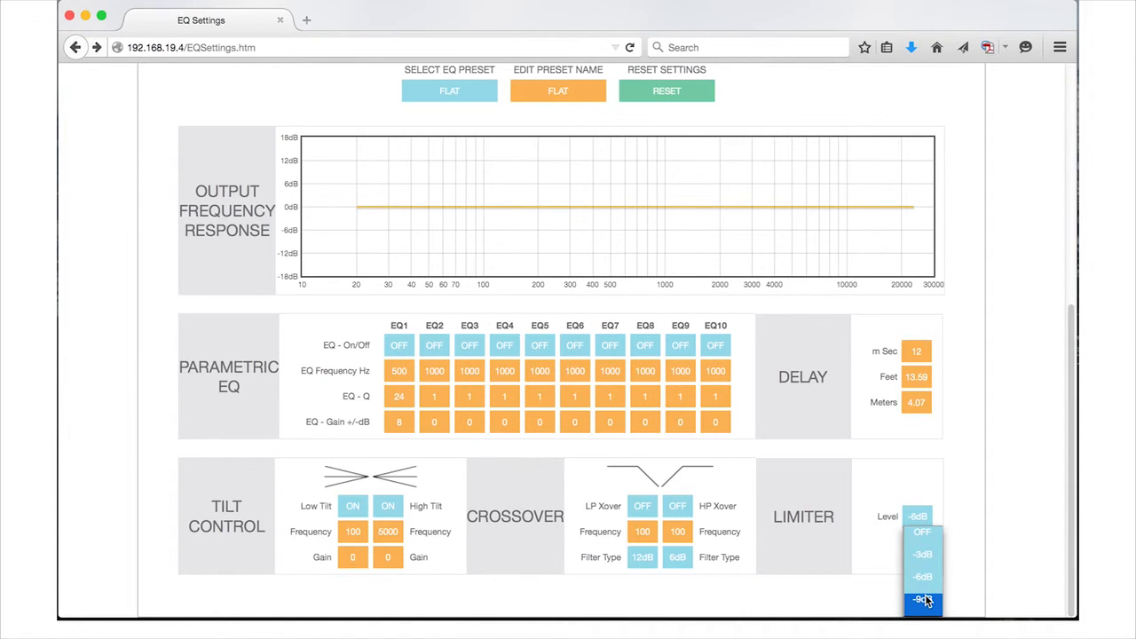
left_click(923, 600)
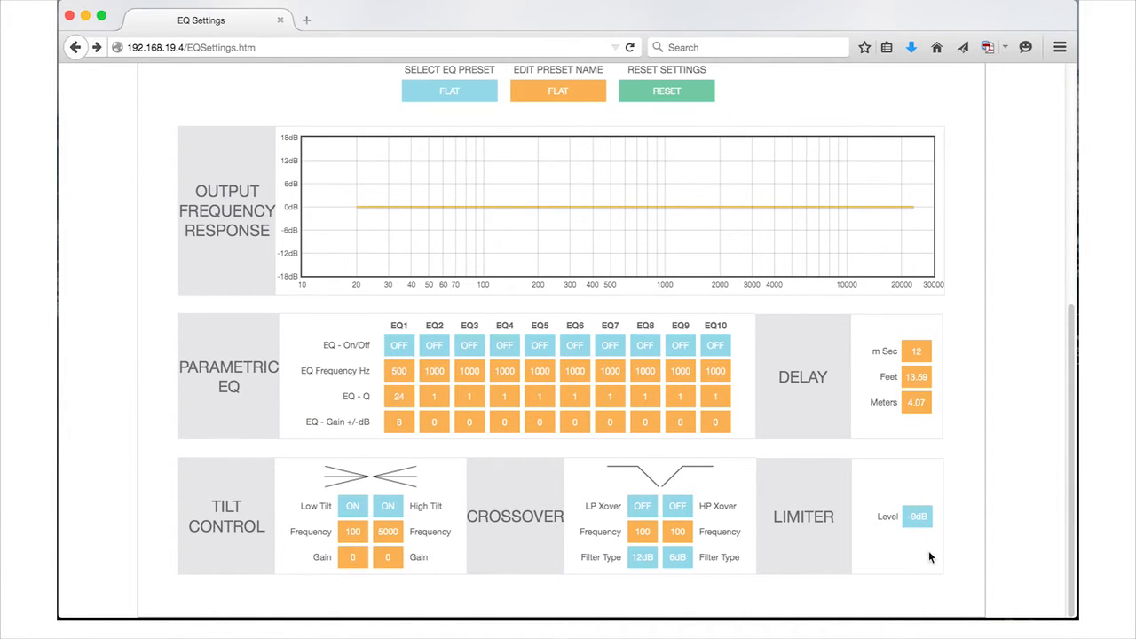